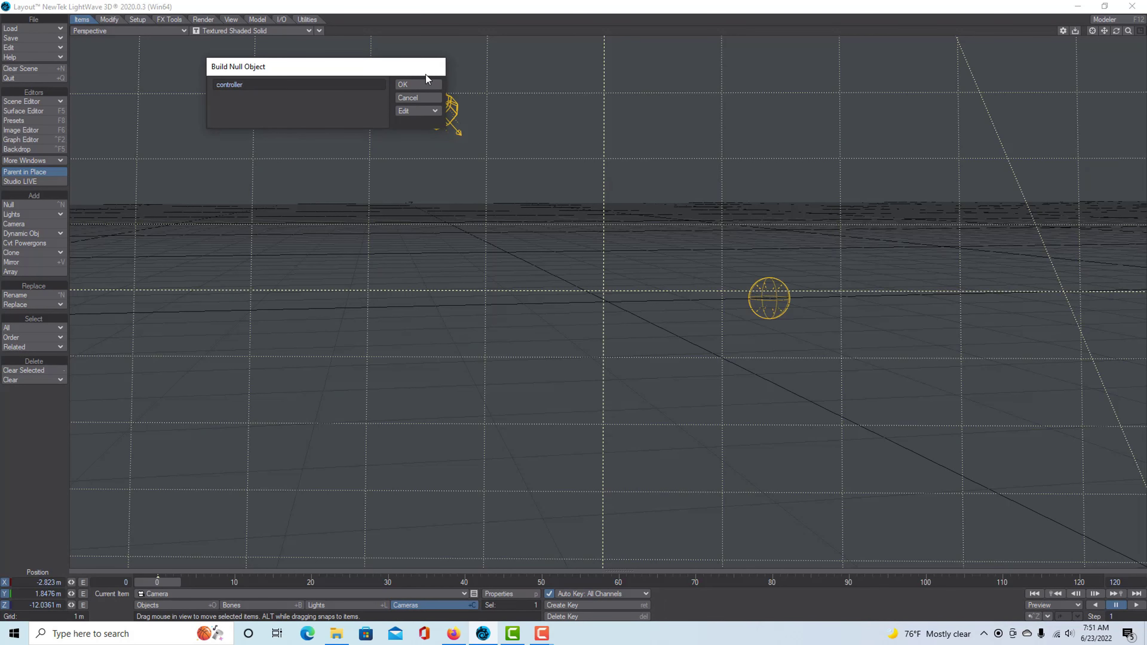
Create the null named 'controller' and zoom the perspective view in toward the origin.
left_click(412, 84)
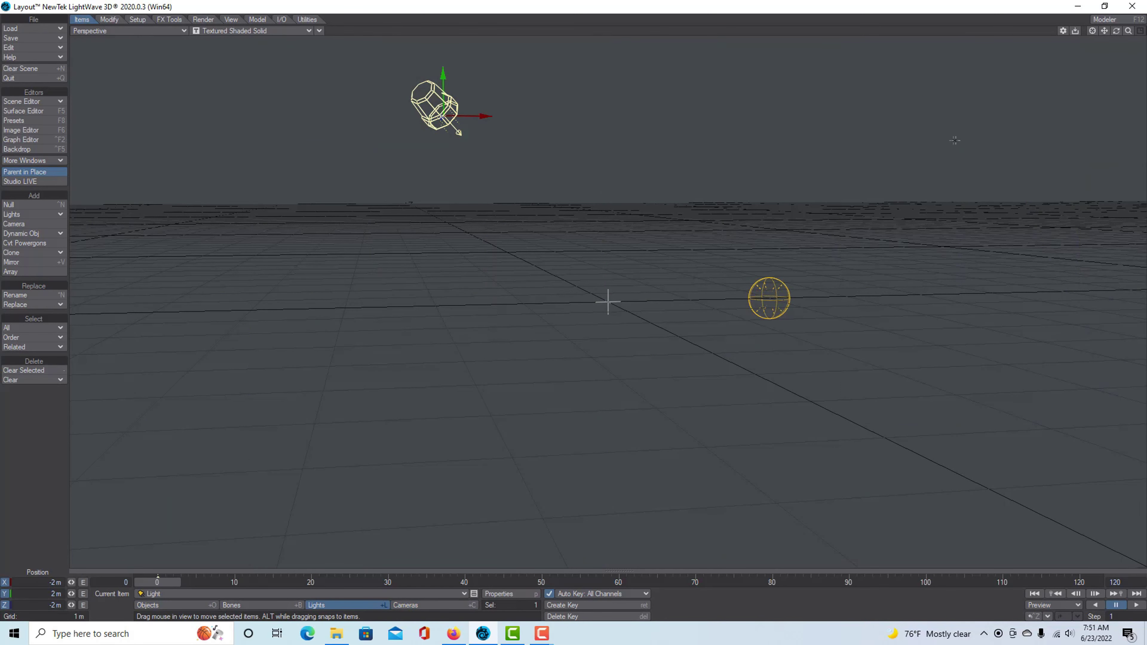
left_click_drag(1129, 36, 1100, 41)
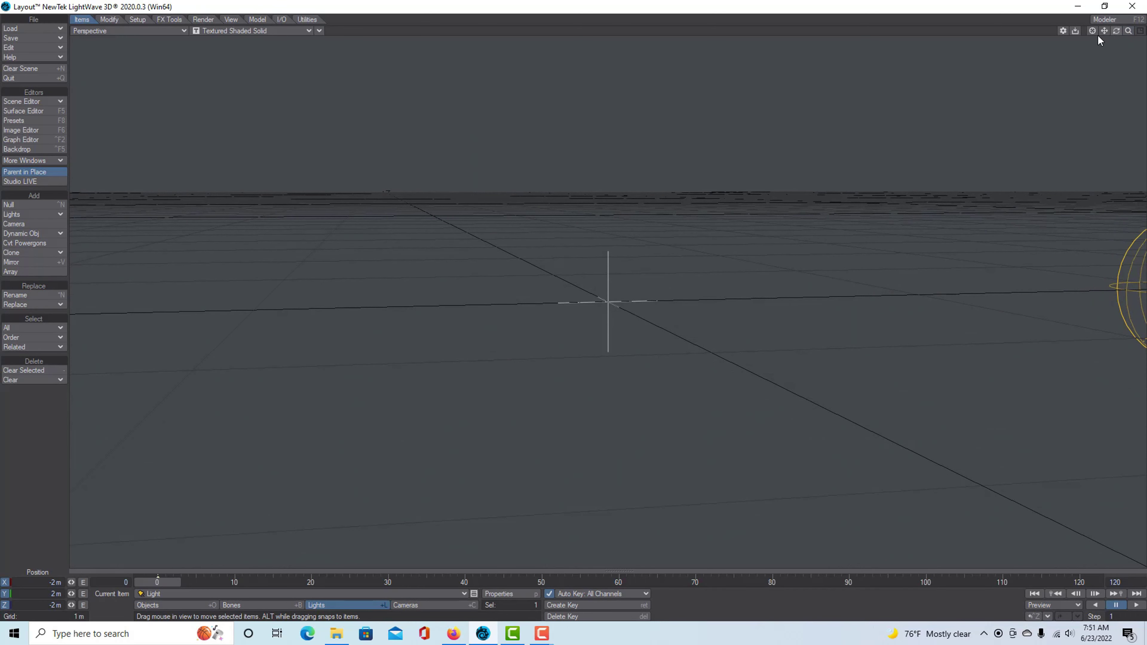
Add a spherical light and raise it up and left of the origin.
left_click(26, 215)
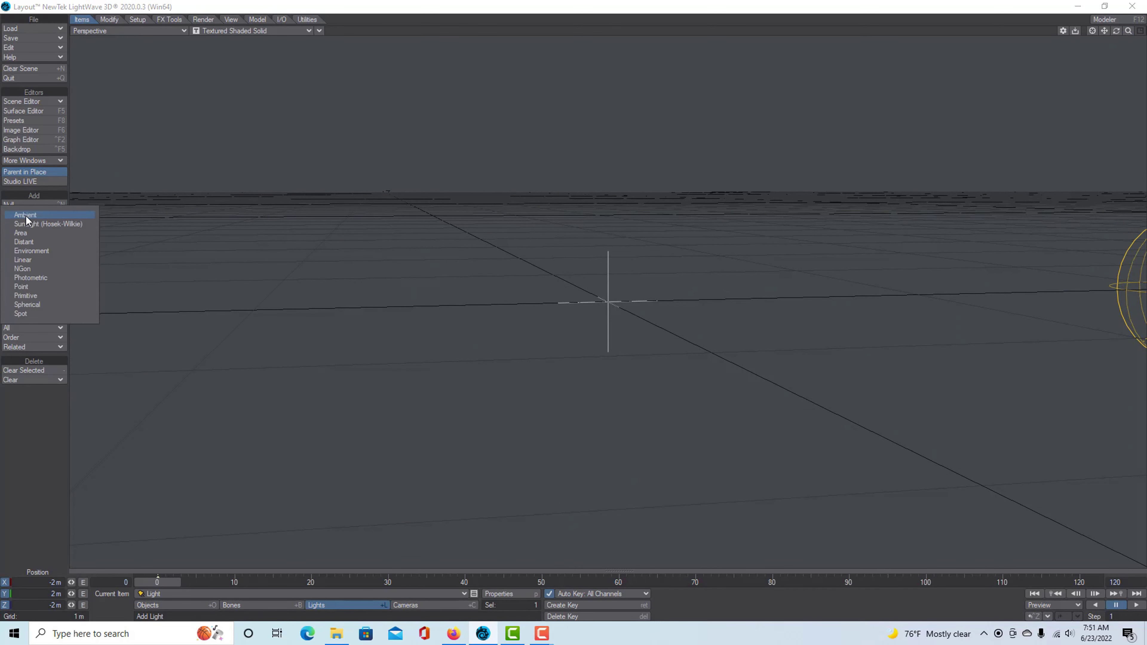
left_click(41, 304)
left_click(393, 85)
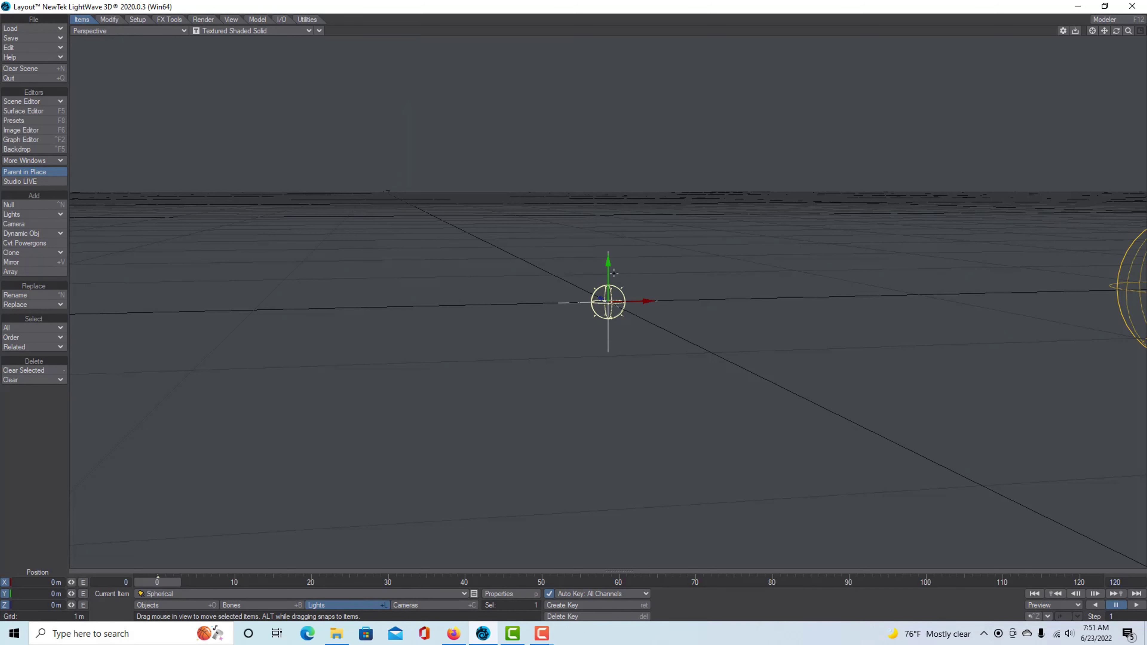
left_click_drag(609, 272, 530, 232)
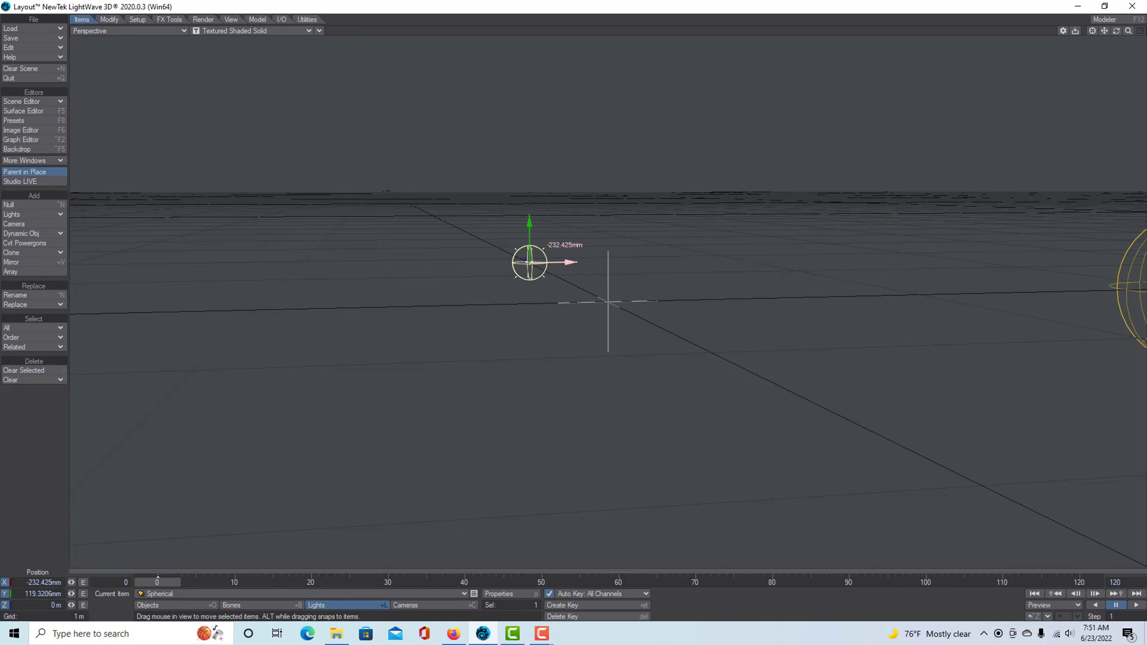
Clone the spherical light once and spread the two lights apart along X.
key("shift+o")
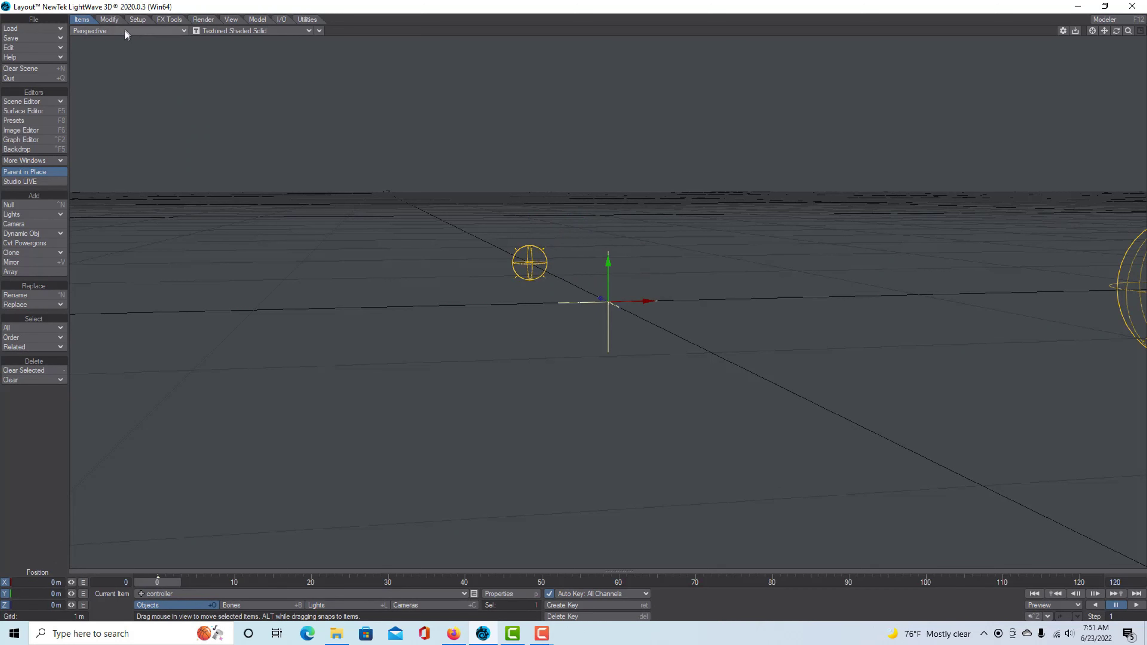
left_click(30, 253)
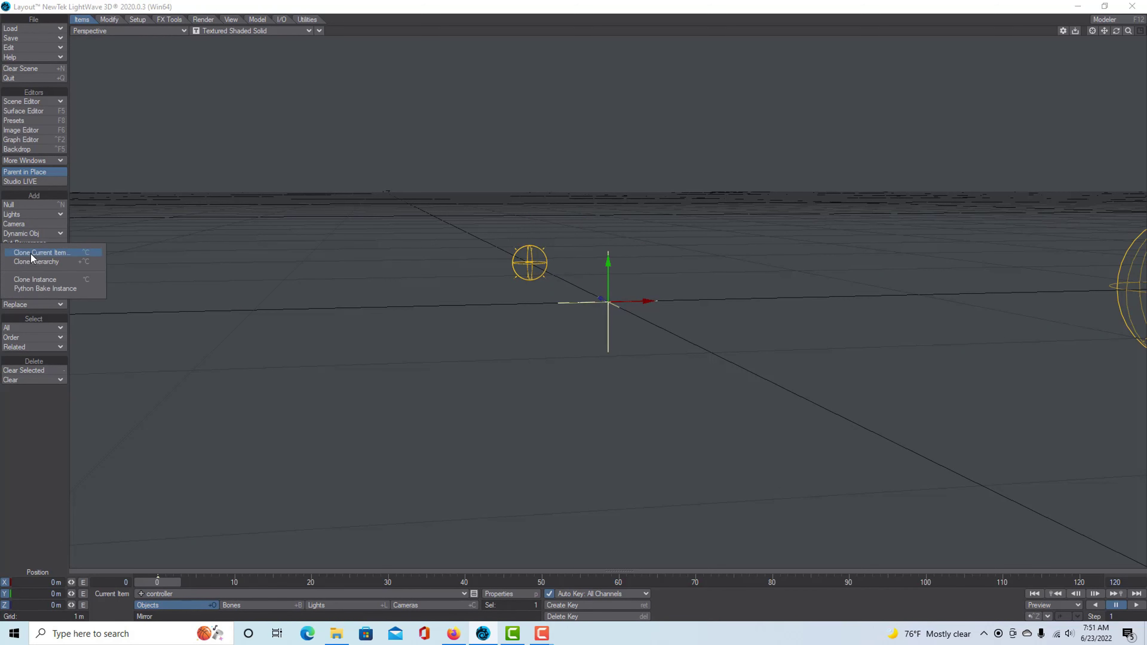
left_click(318, 606)
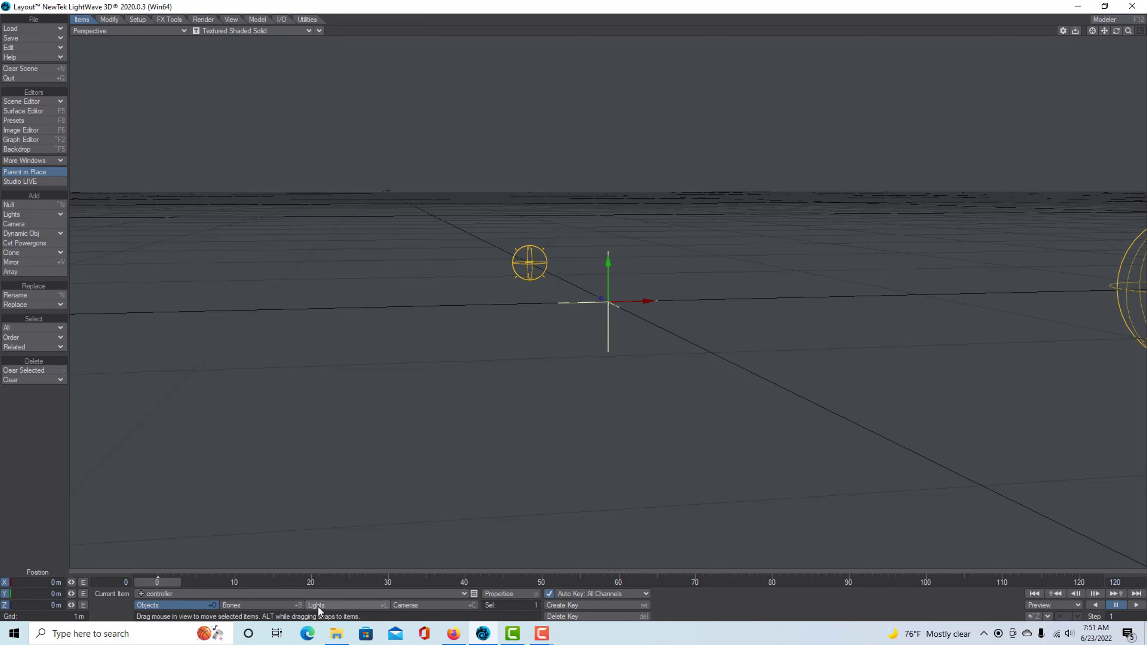
left_click(31, 253)
left_click(33, 255)
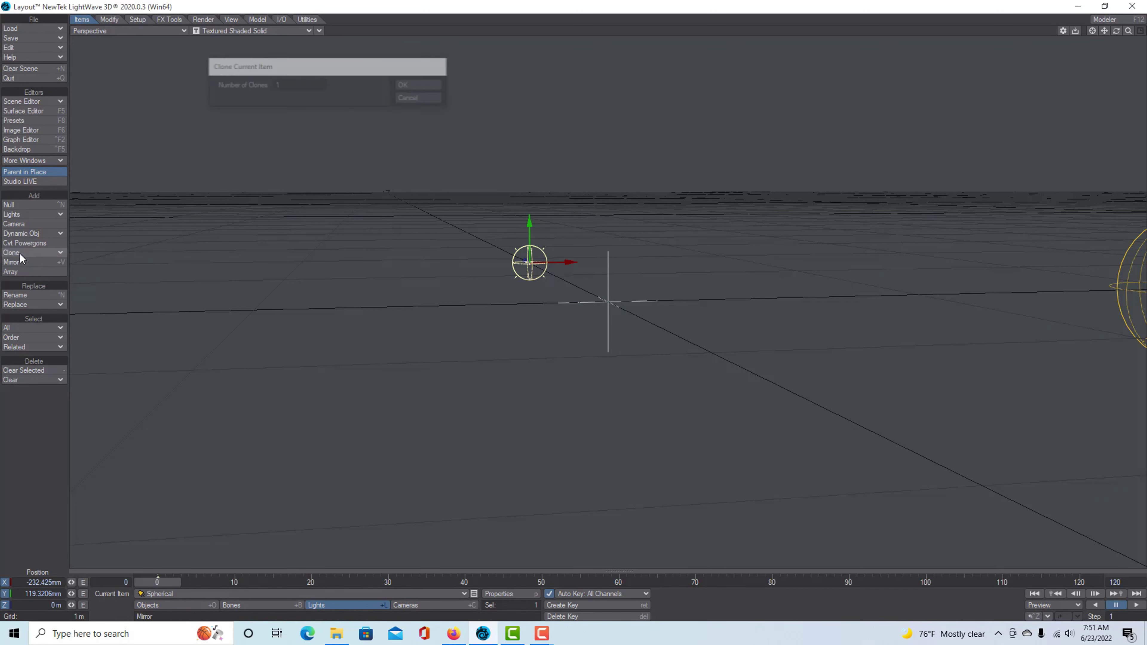
left_click(417, 86)
left_click_drag(570, 262, 683, 261)
mouse_move(1116, 31)
left_mouse_down()
mouse_move(1093, 22)
mouse_move(1119, 49)
left_mouse_up()
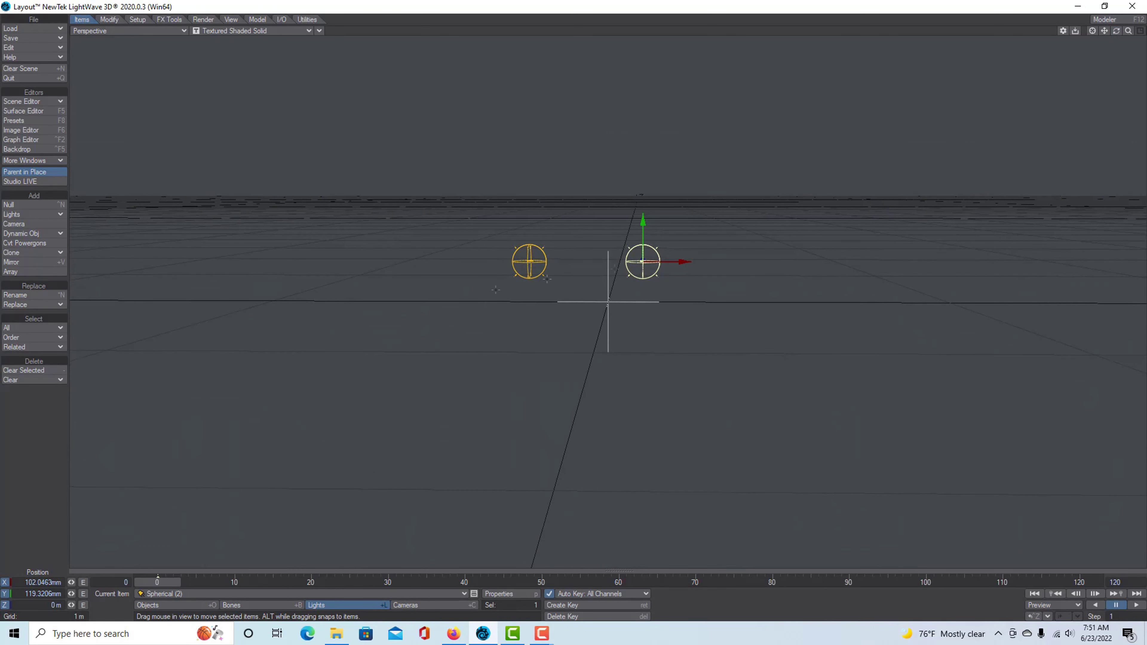
mouse_move(685, 260)
left_mouse_down()
mouse_move(760, 261)
mouse_move(696, 261)
left_mouse_up()
left_click(529, 261)
left_click_drag(569, 261, 604, 261)
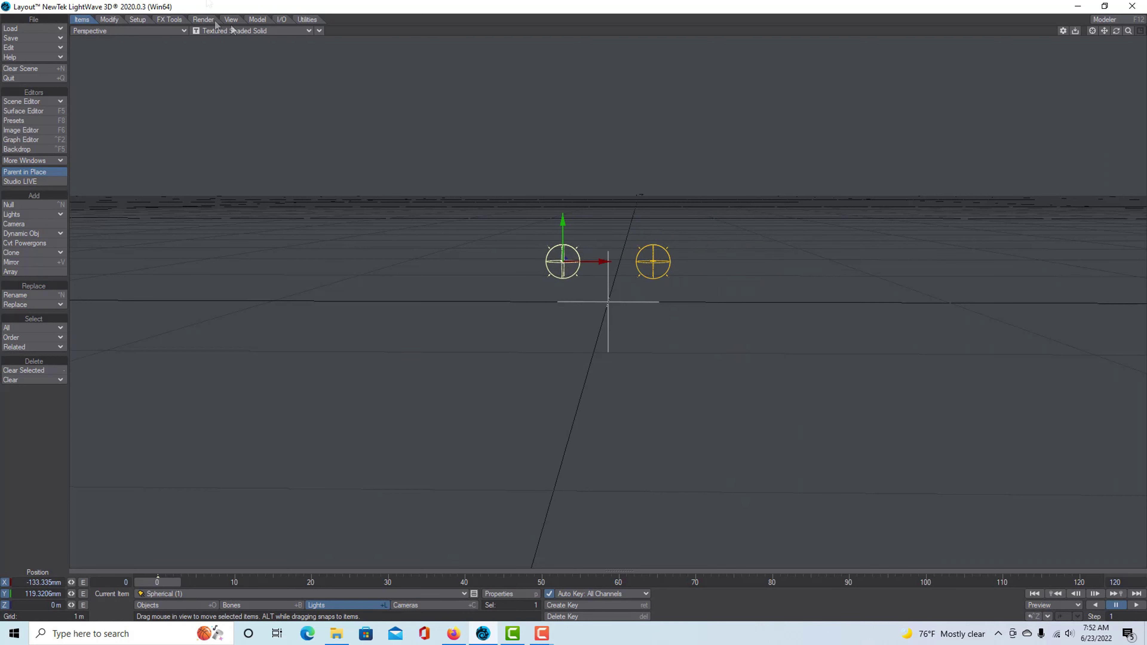
Switch the viewport shading to the live VPR render.
left_click(319, 30)
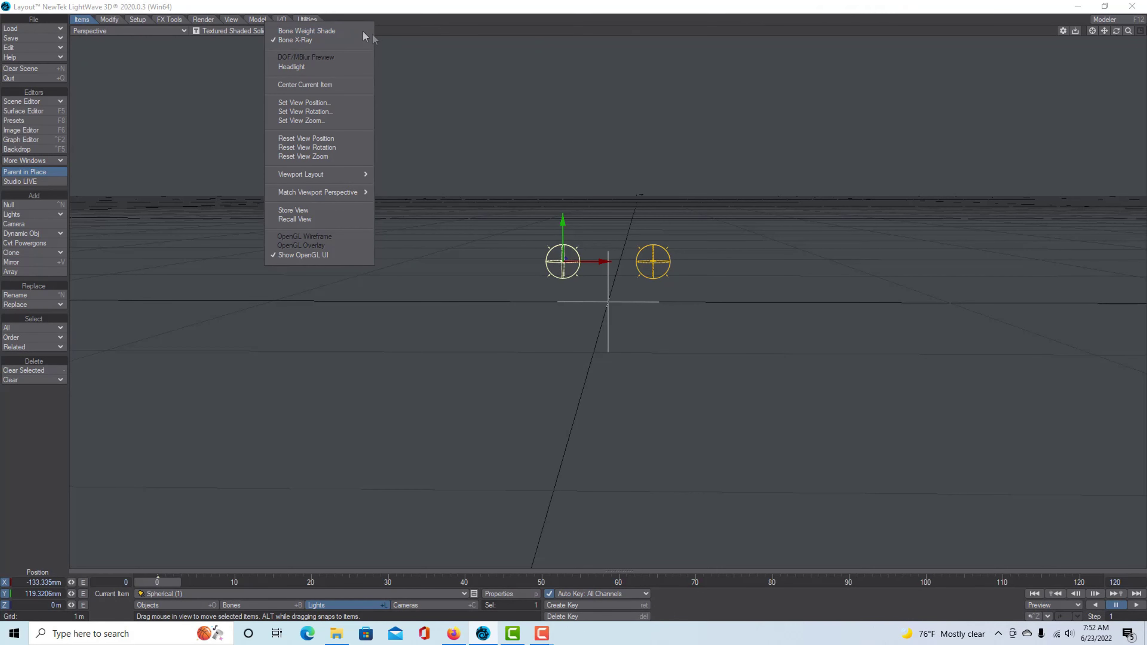
mouse_move(343, 192)
left_click(434, 193)
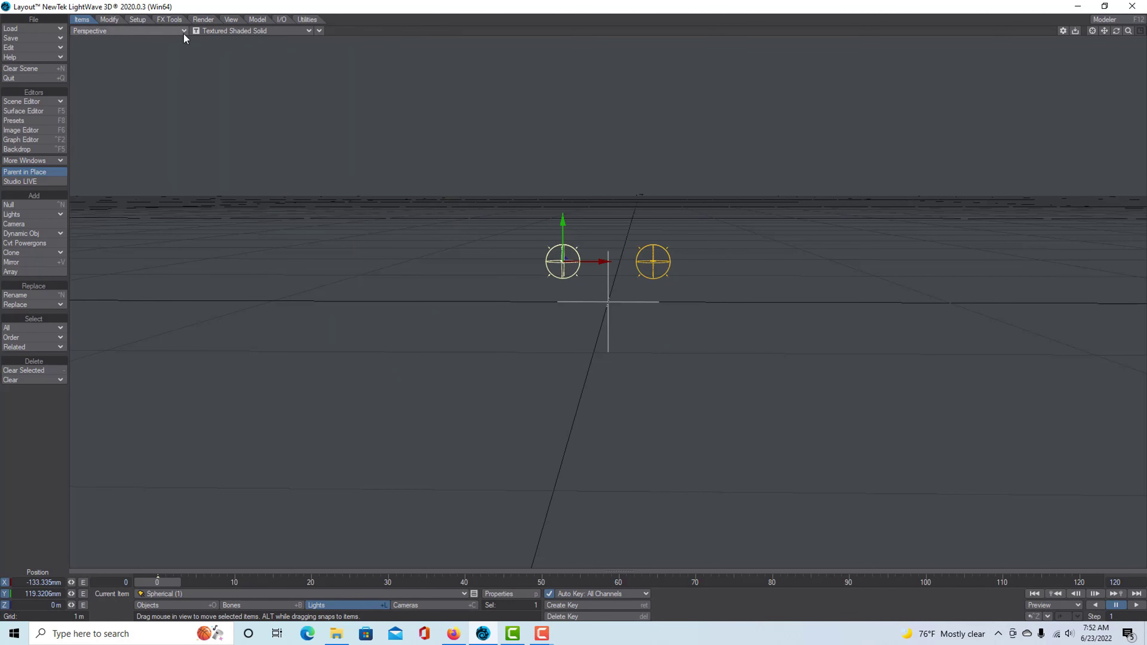
left_click(302, 31)
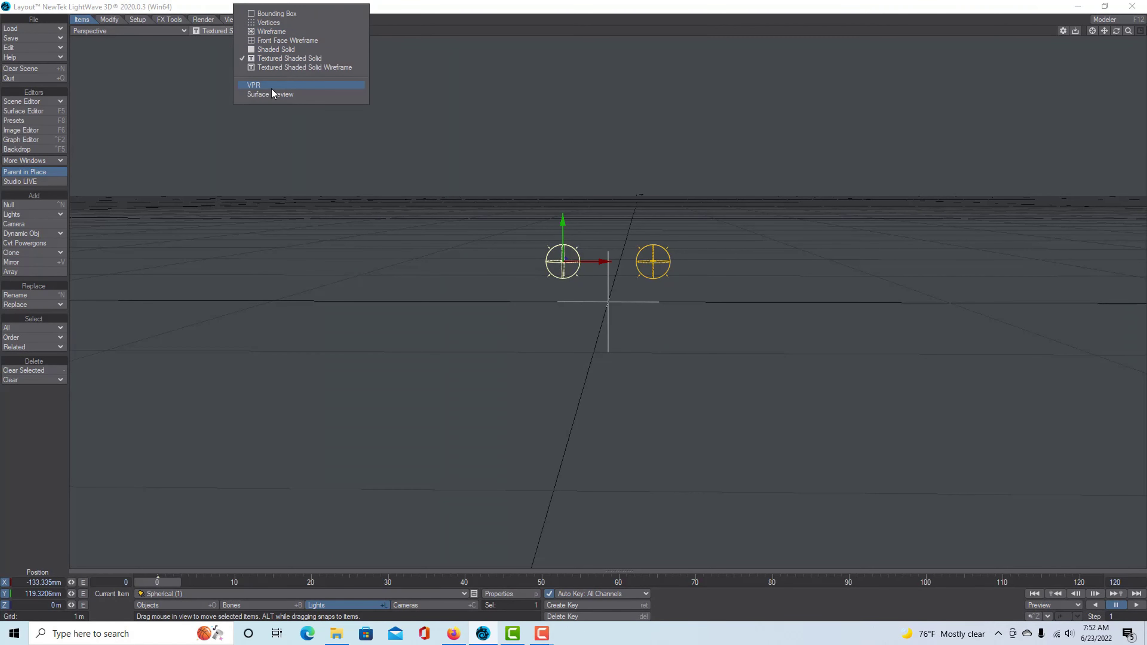
left_click(272, 87)
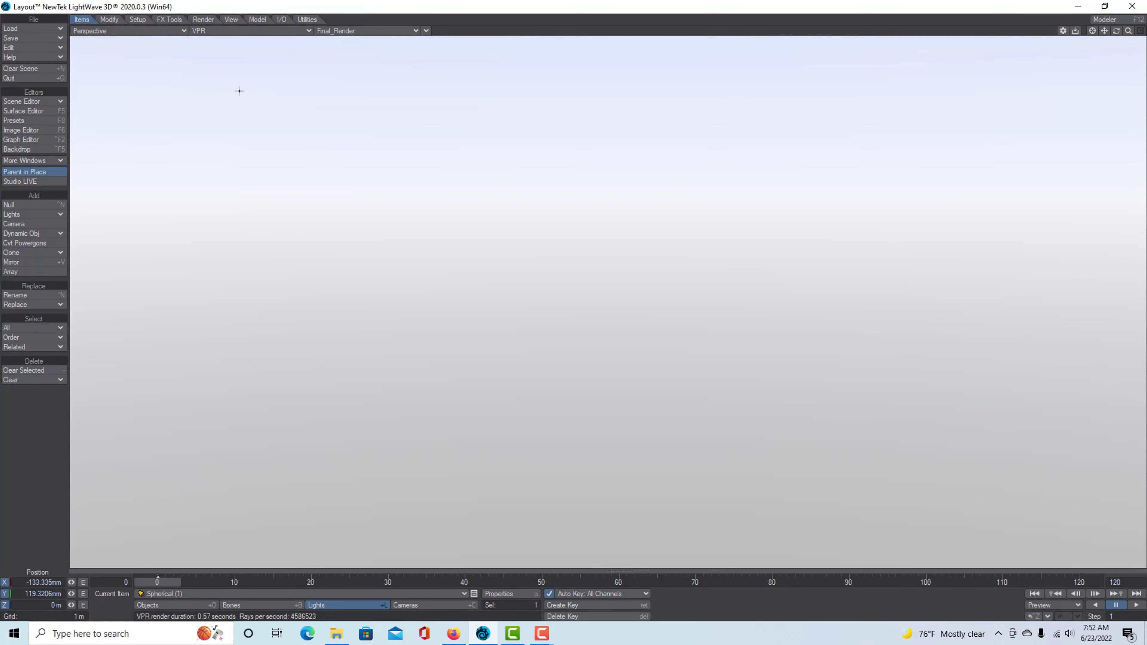
Enable volumetric scattering in Render Properties with Scattering Weight at 5.8%.
left_click(203, 20)
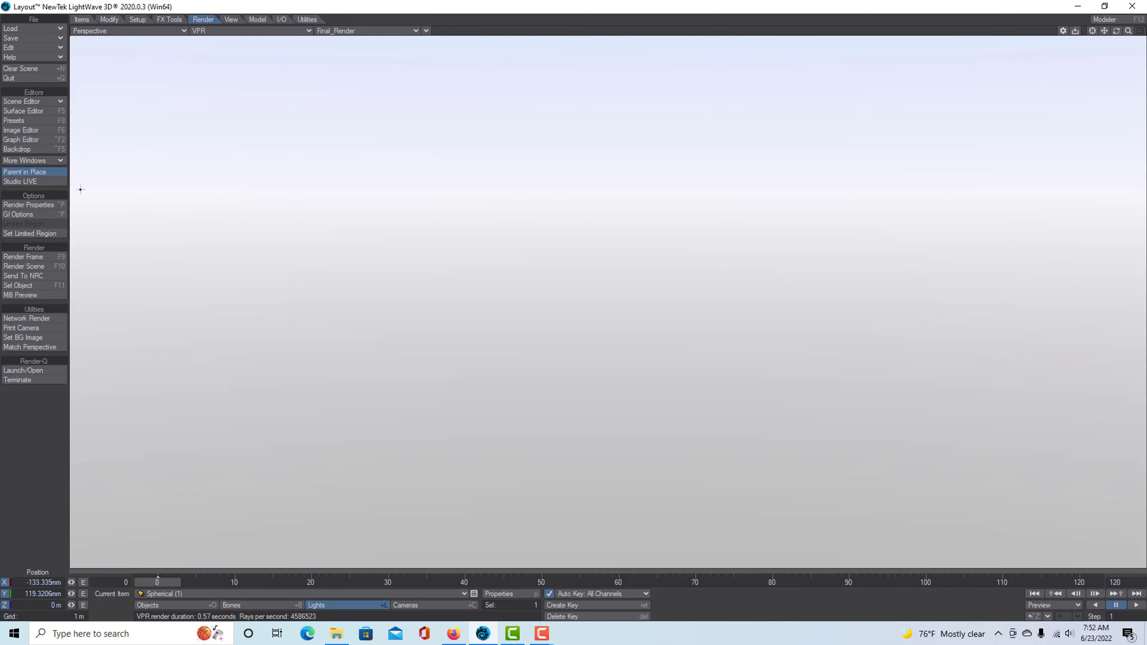
left_click(53, 207)
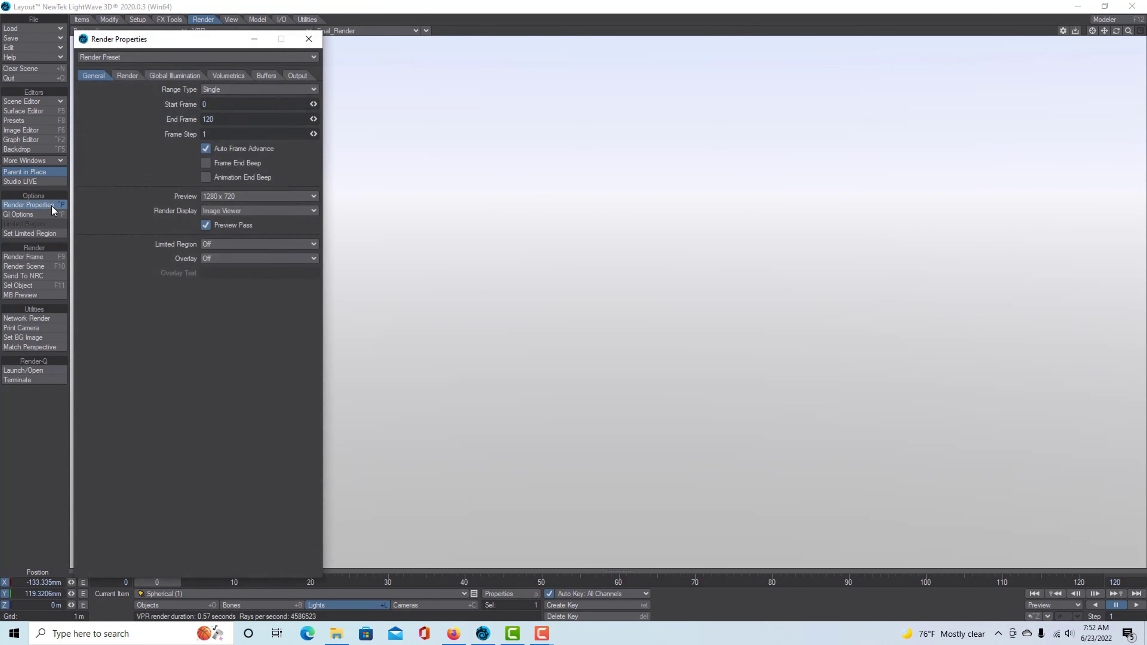
left_click(228, 75)
left_click(204, 312)
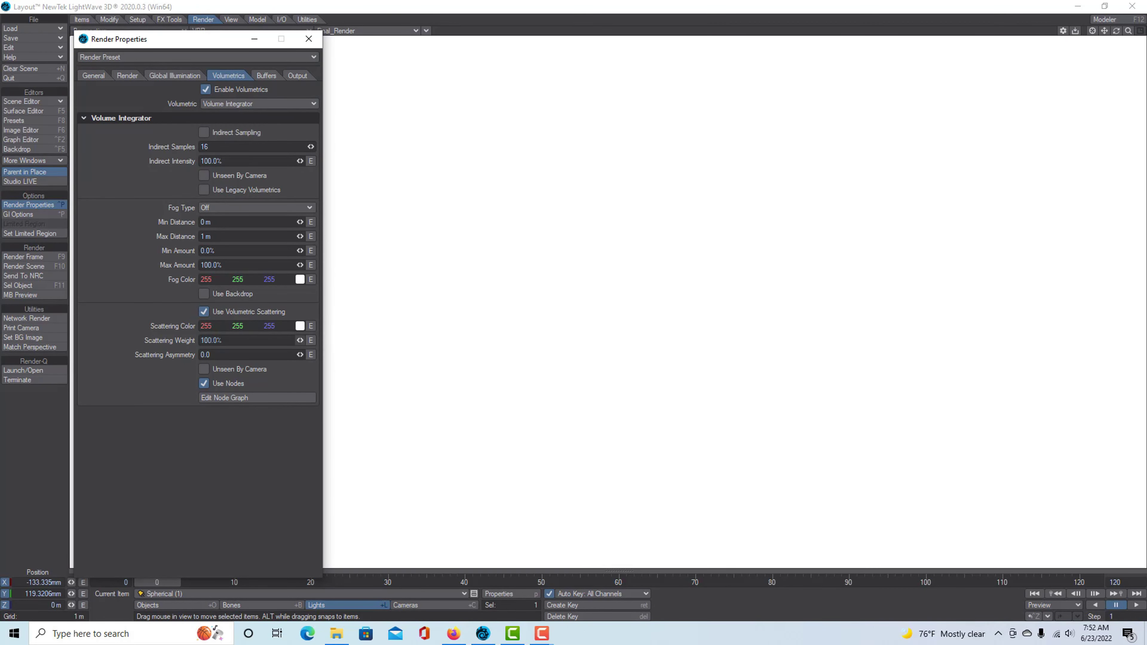
left_click_drag(300, 340, 279, 340)
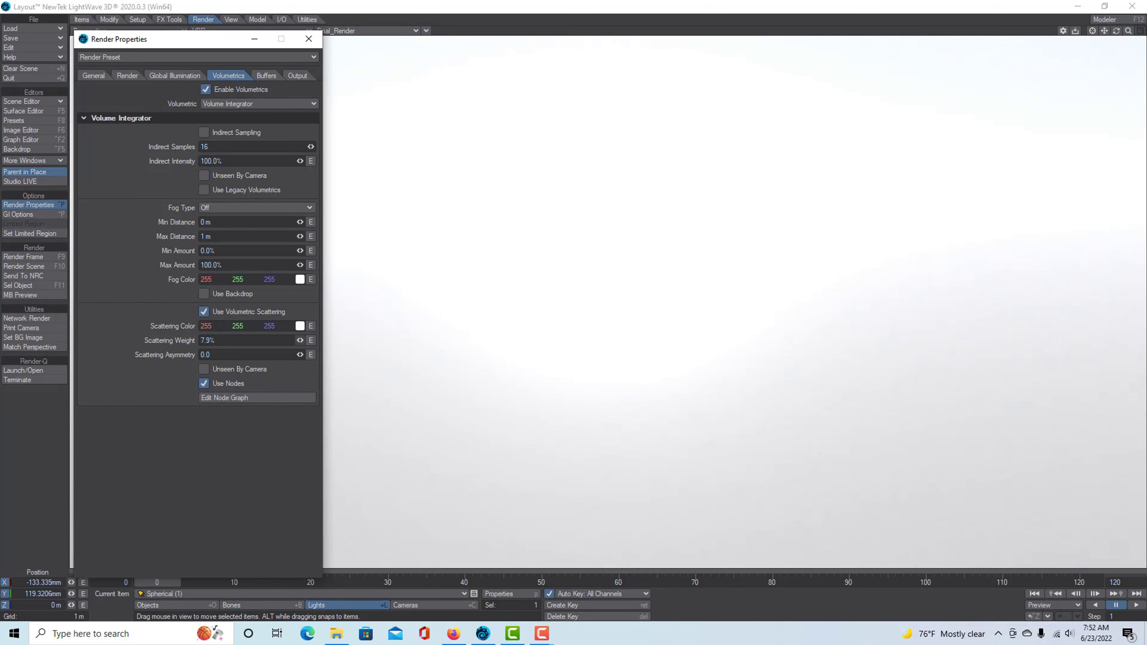
left_click_drag(300, 340, 298, 340)
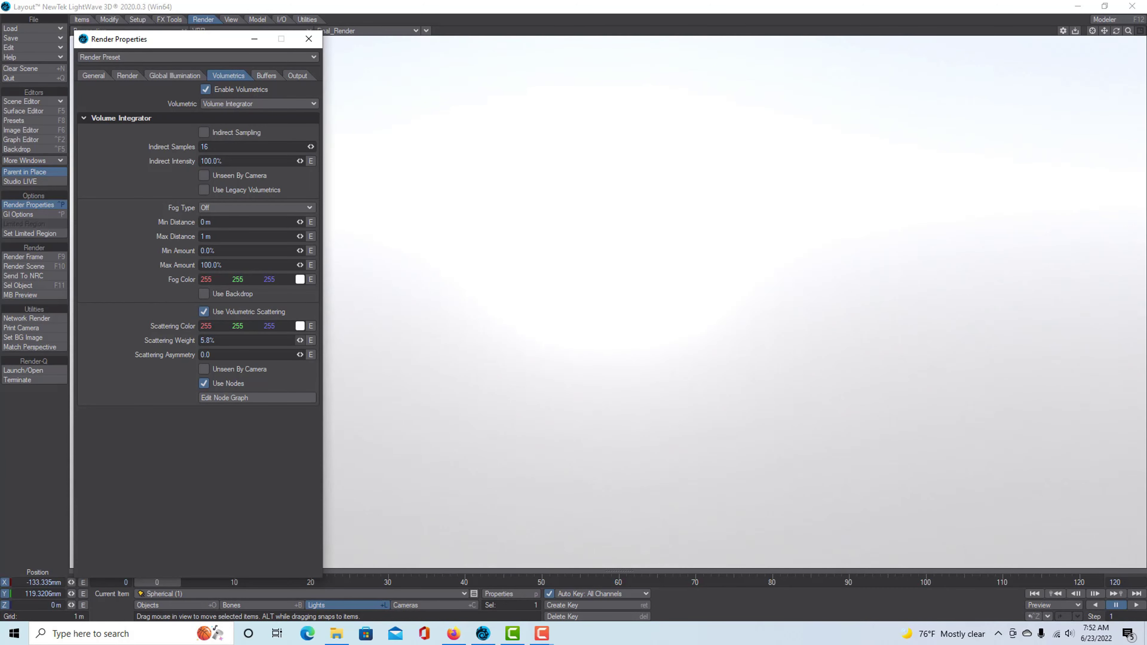
left_click(254, 38)
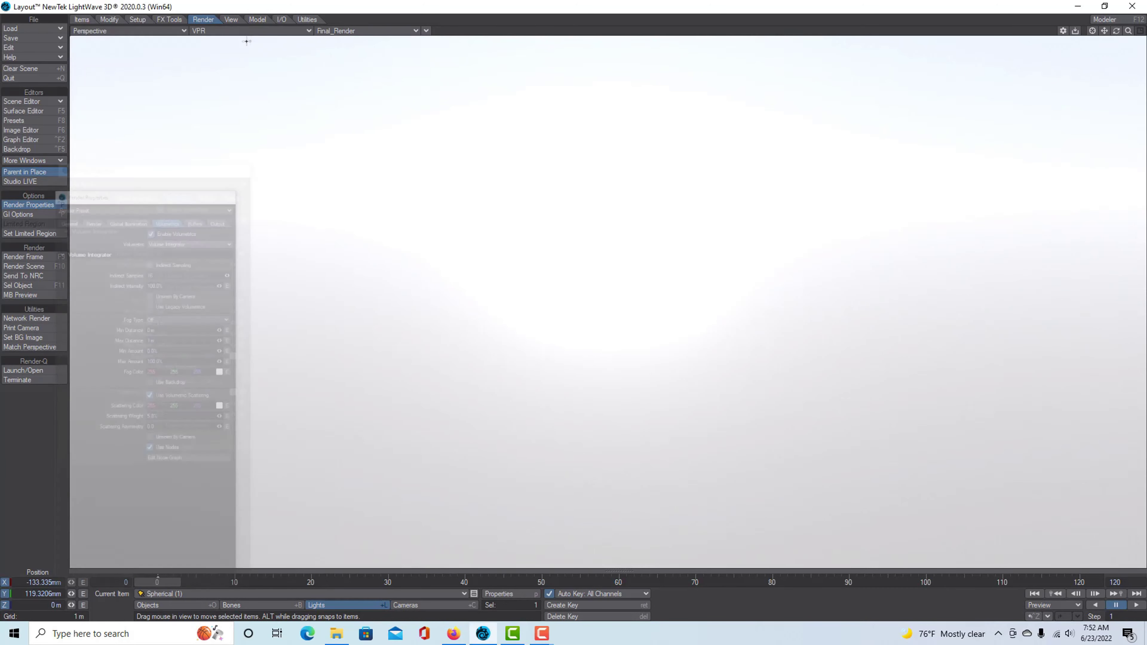
Turn off the backdrop environment in the Effects panel to darken the render.
left_click(32, 150)
left_click(223, 300)
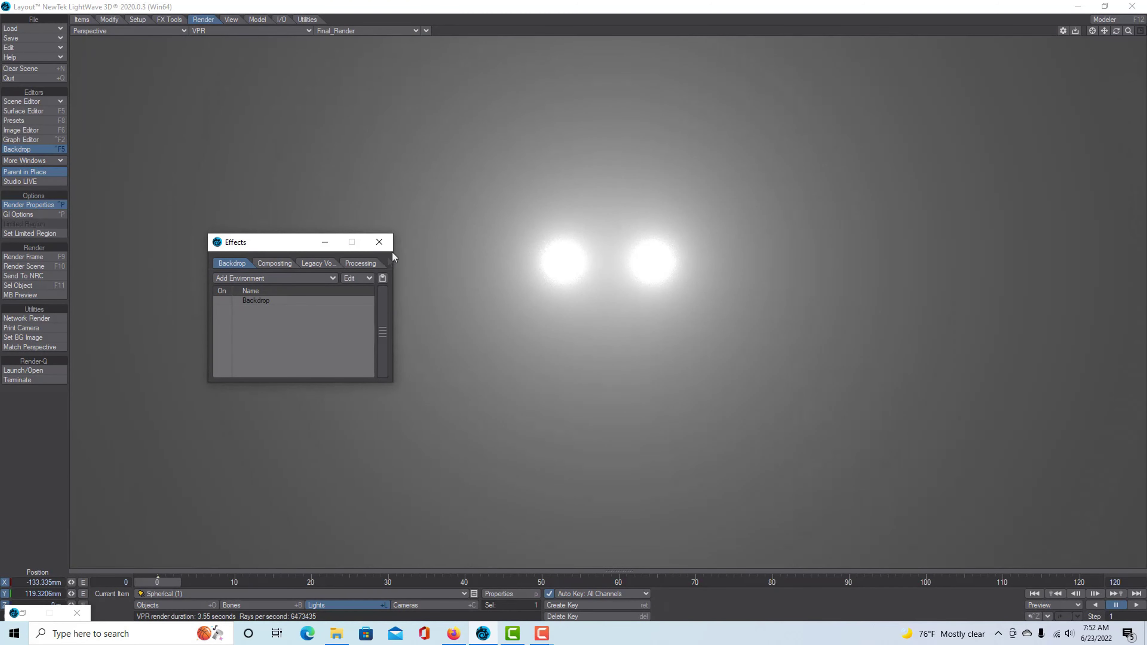
left_click(379, 242)
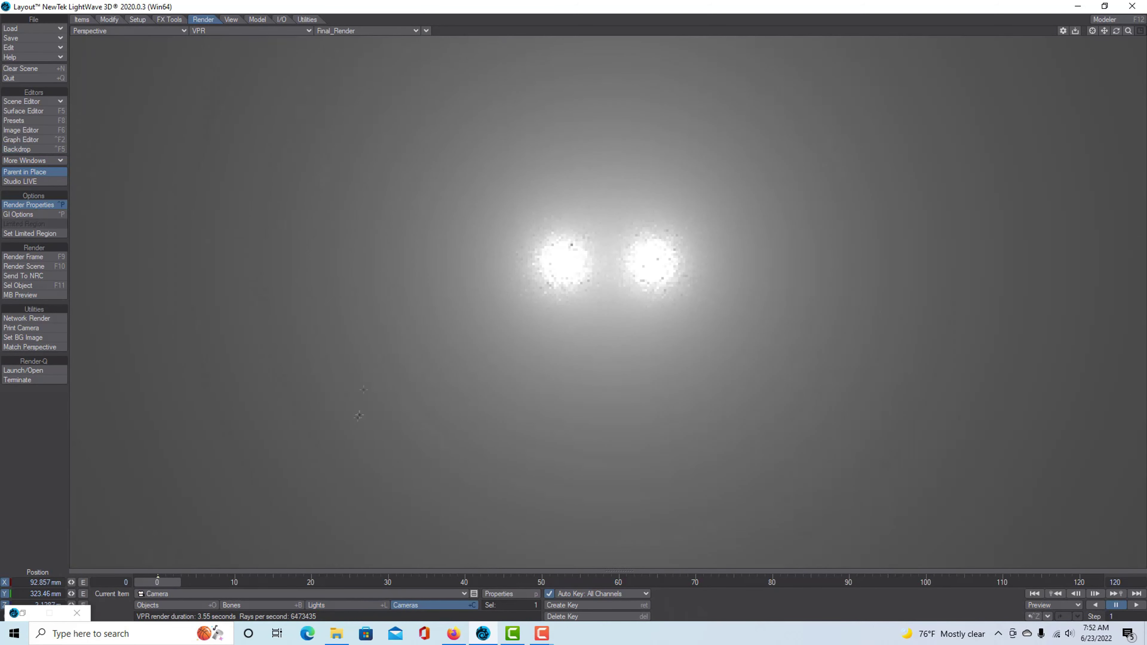
Set the Parent Item of Spherical (1) and Spherical (2) to controller.
left_click(474, 594)
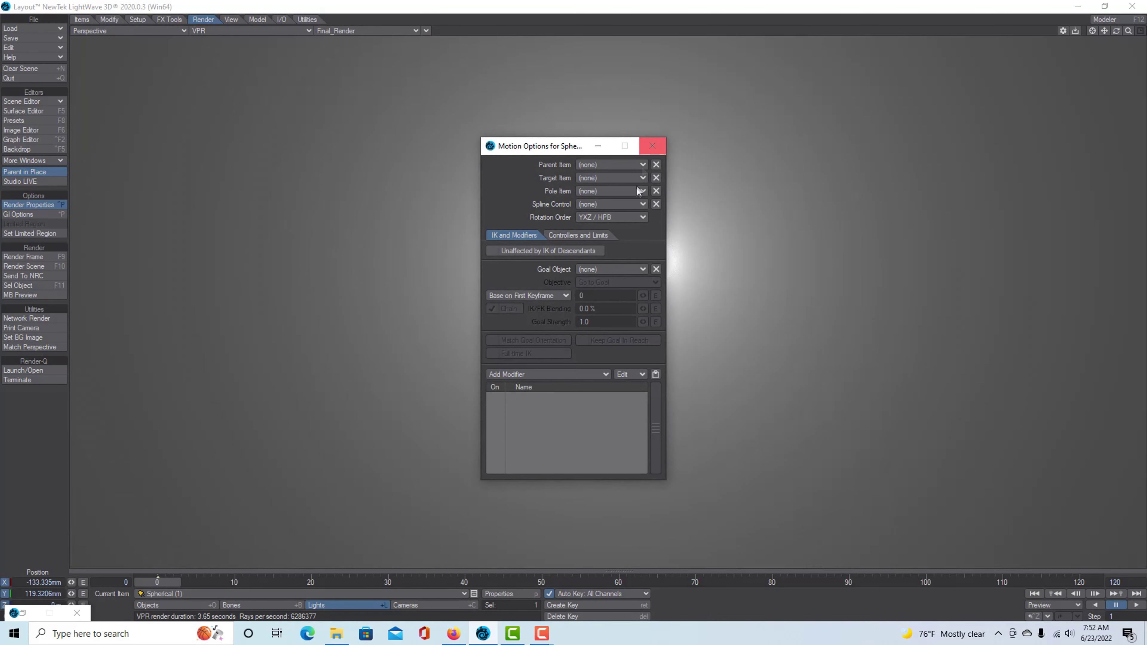
left_click(641, 165)
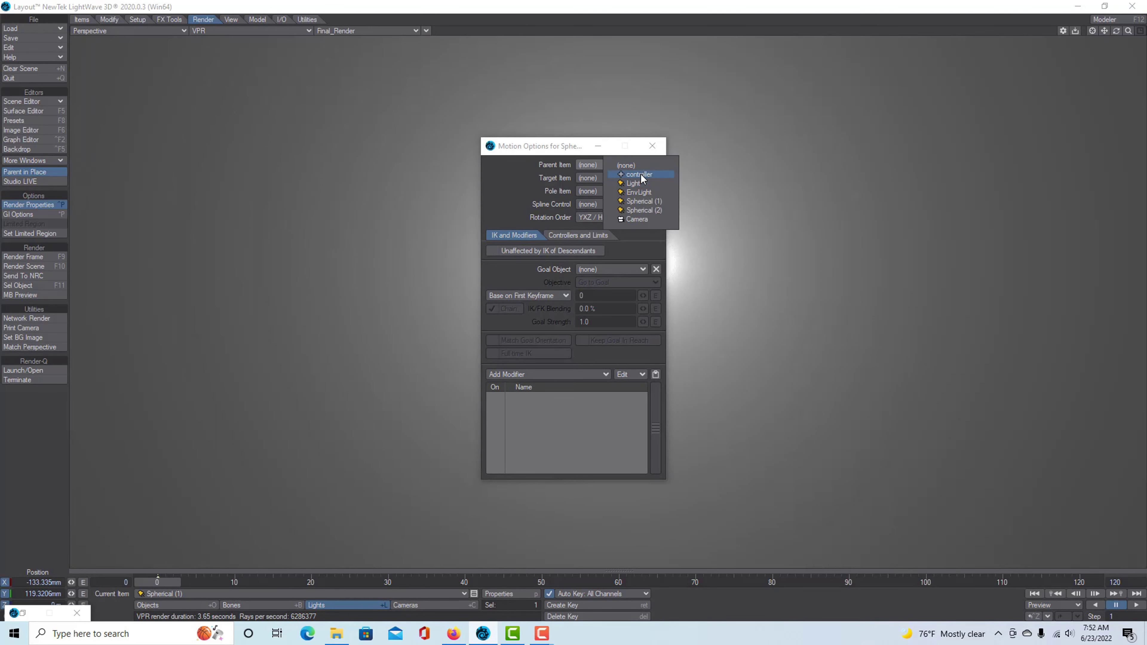
left_click(642, 175)
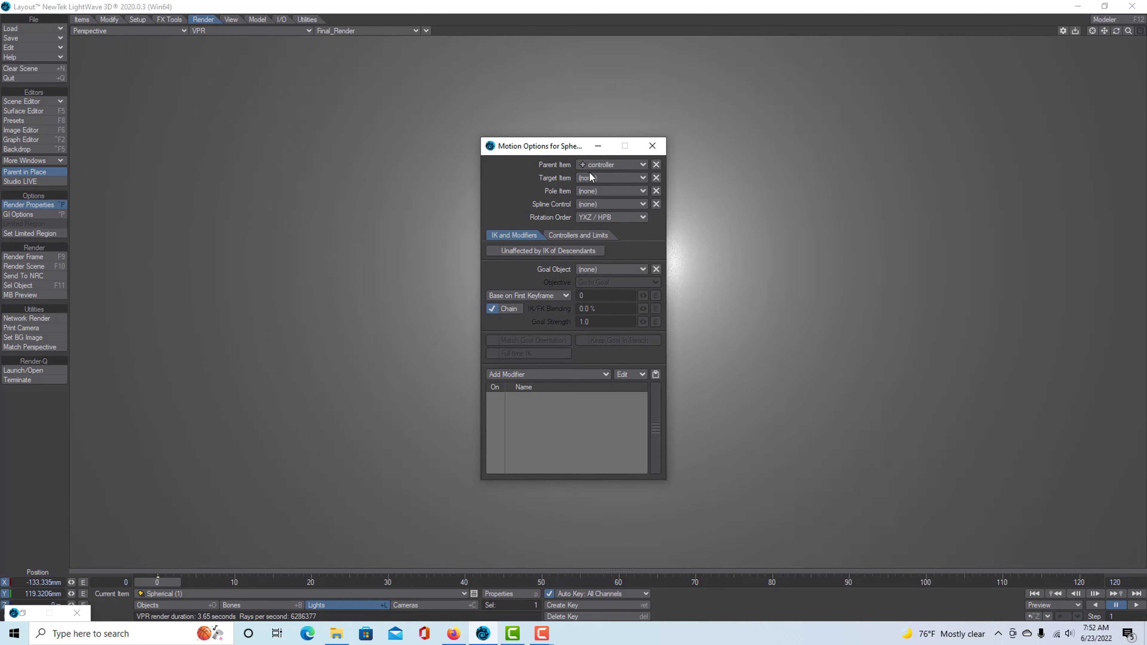
left_click(652, 146)
left_click(465, 593)
left_click(470, 600)
key("m")
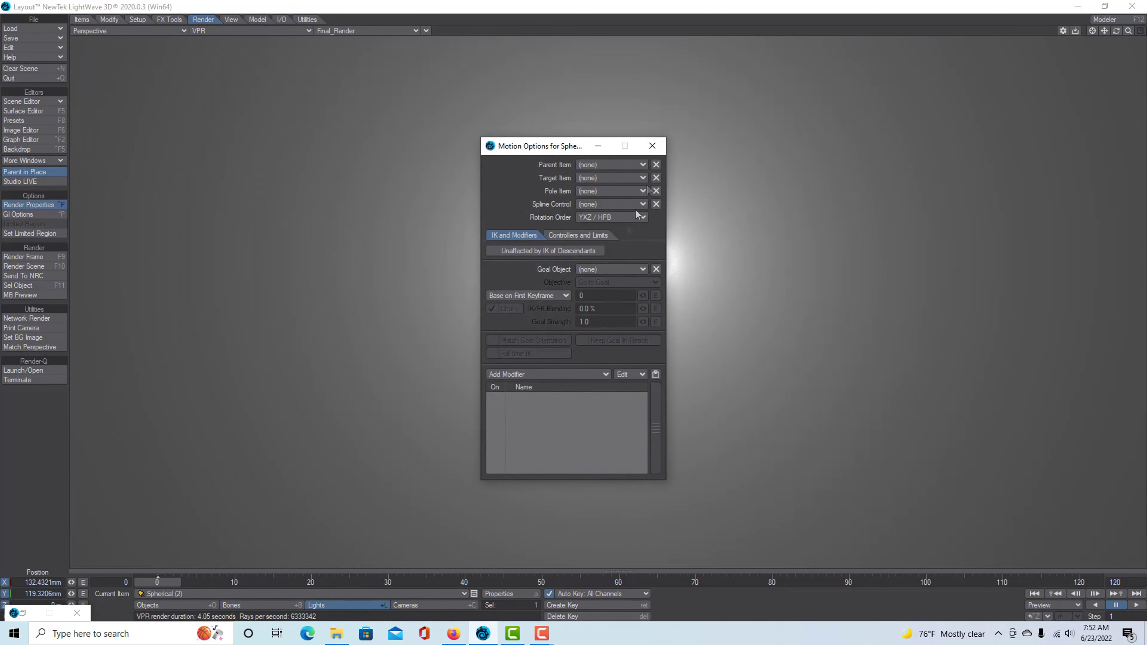
left_click(651, 166)
left_click(639, 172)
left_click(598, 146)
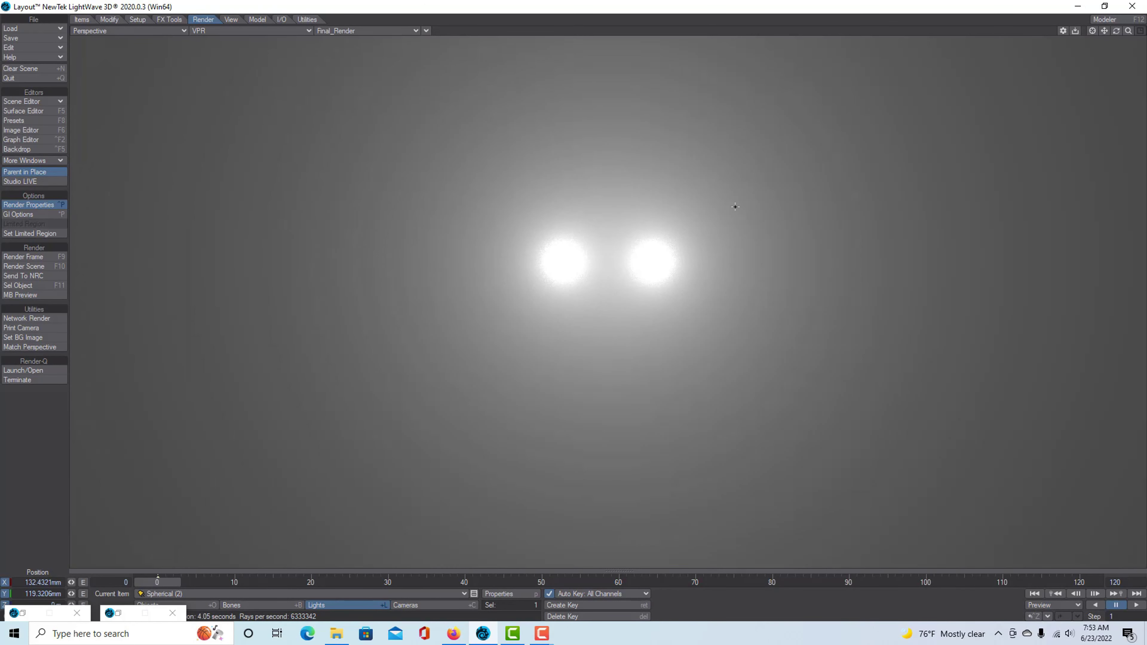
Close the leftover minimized panels and return to Objects with controller current.
left_click(172, 613)
left_click(77, 613)
left_click(173, 606)
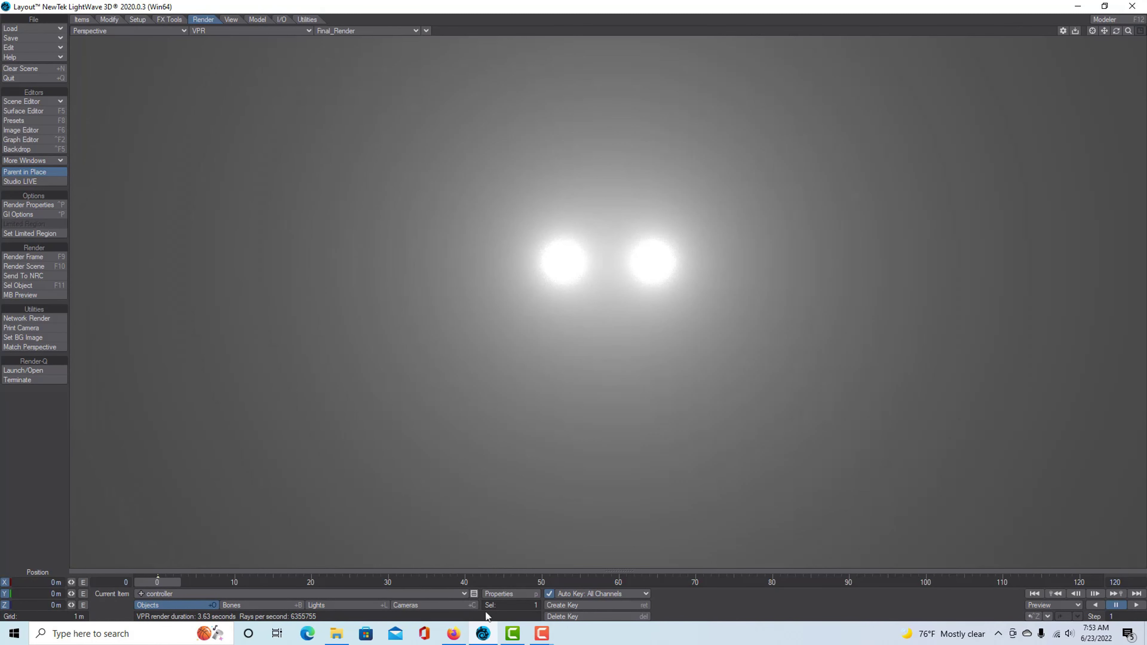
Give Spherical (2) the red light colour 191, 0, 0.
left_click(501, 595)
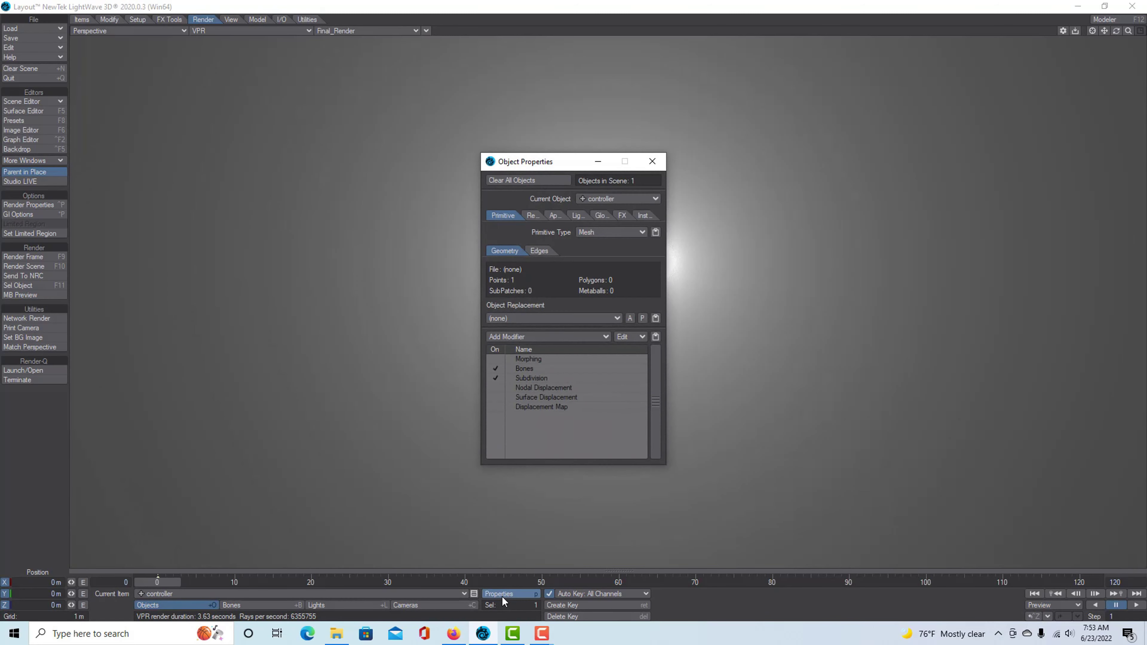
left_click(339, 607)
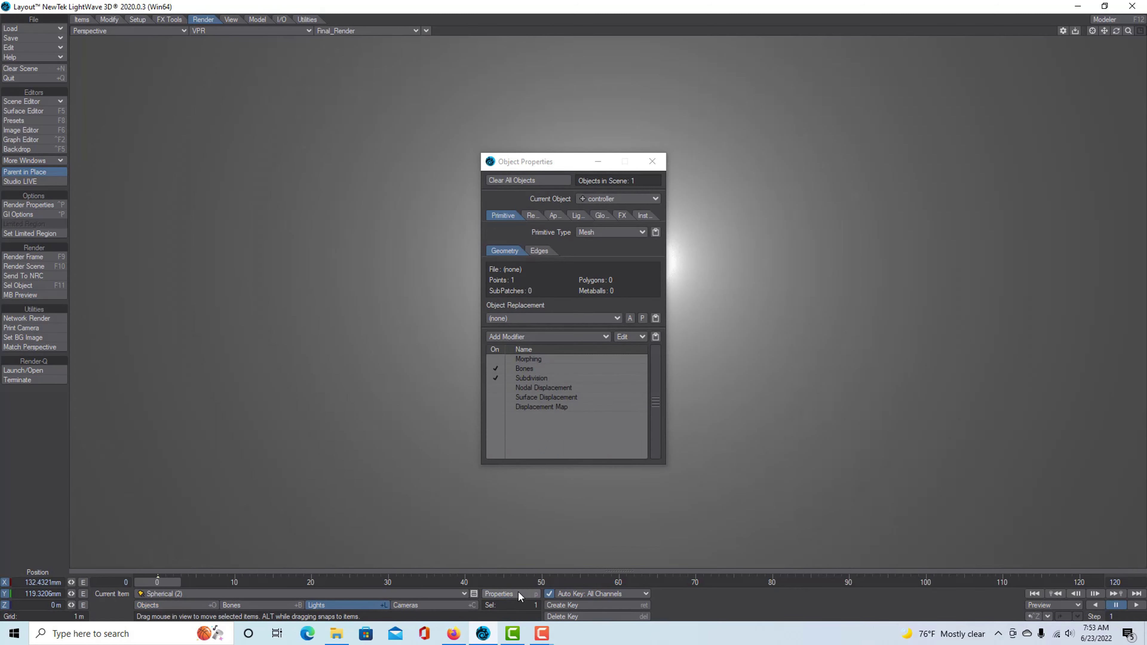
left_click(502, 595)
left_click(978, 276)
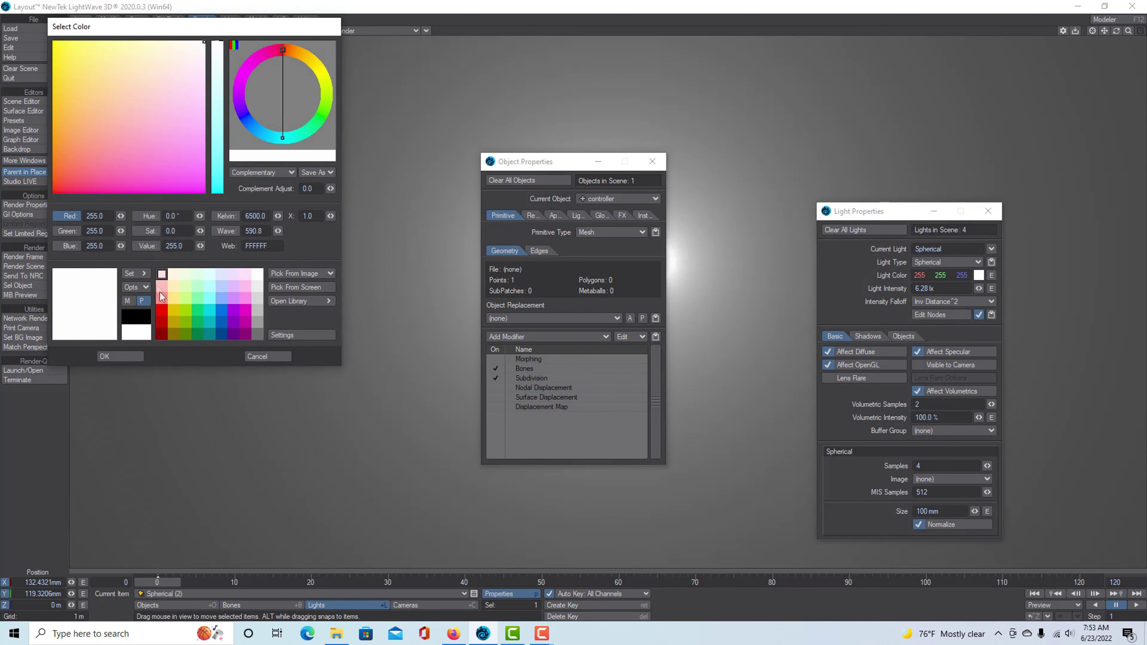
left_click(161, 312)
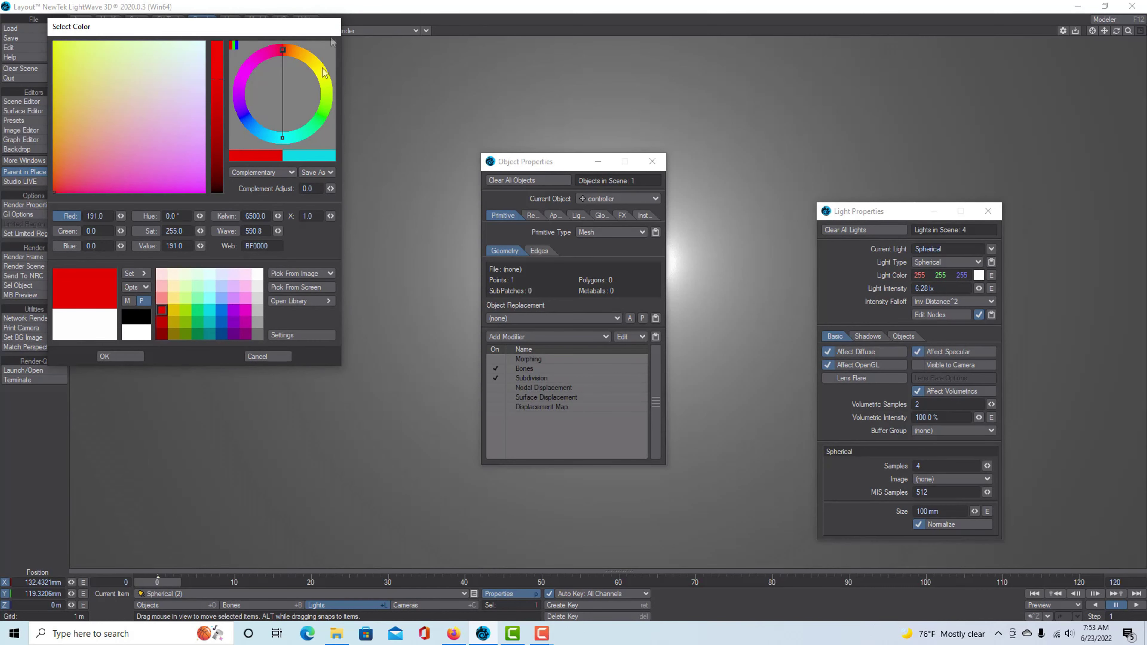
left_click(117, 357)
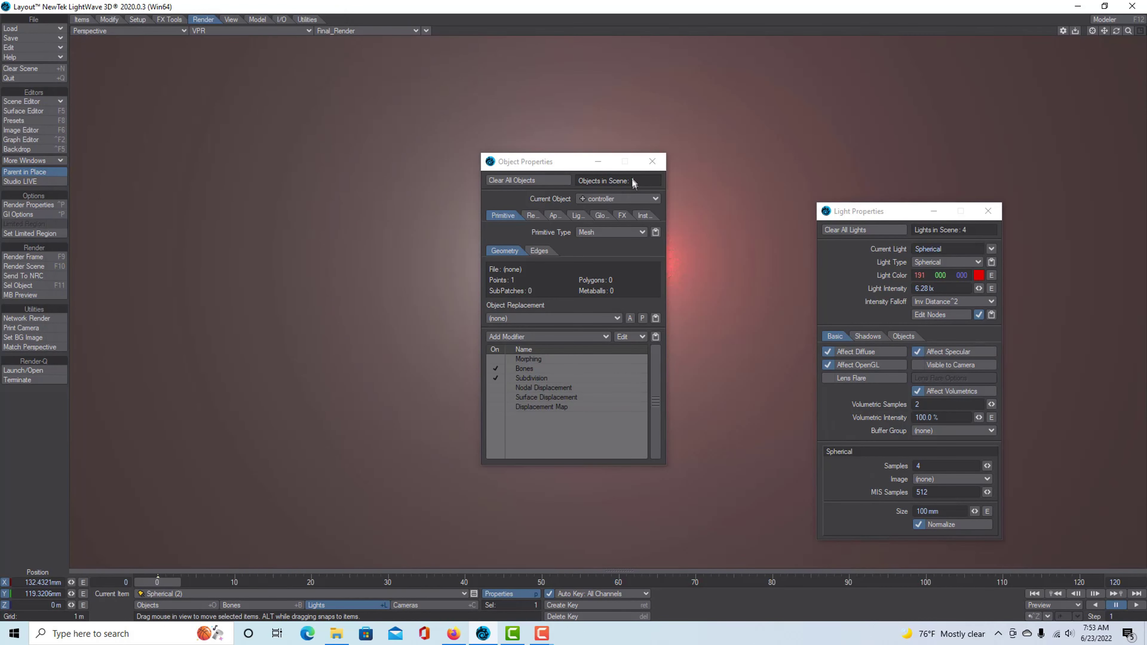
Give Spherical (1) the same red colour and close the properties panels.
left_click(465, 593)
left_click(463, 587)
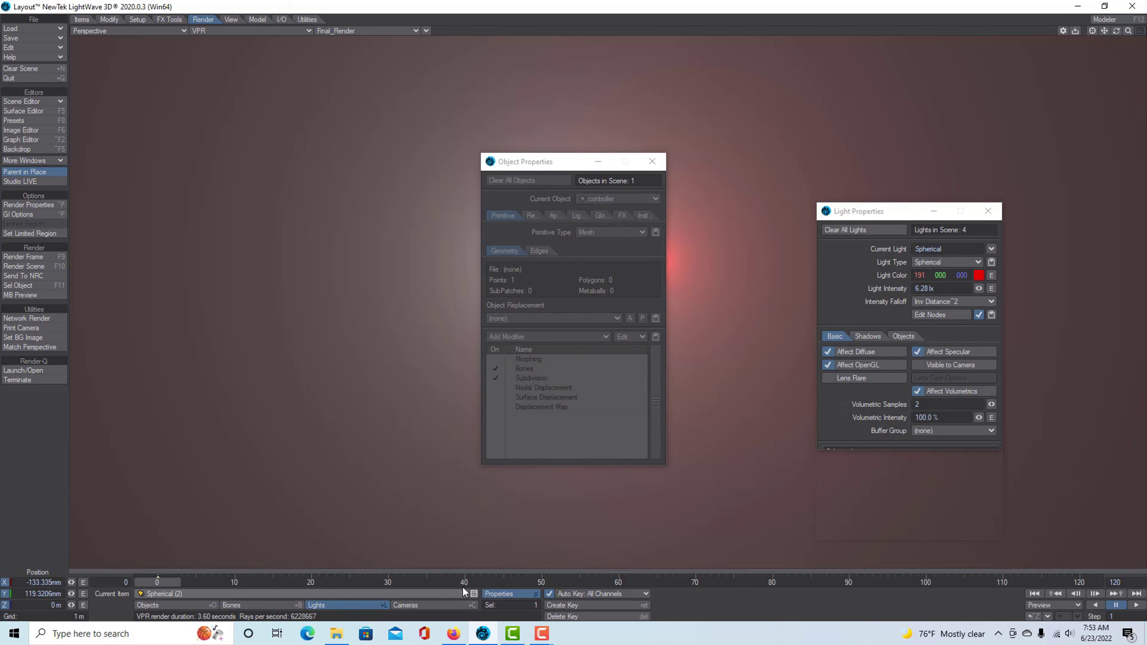
left_click(978, 275)
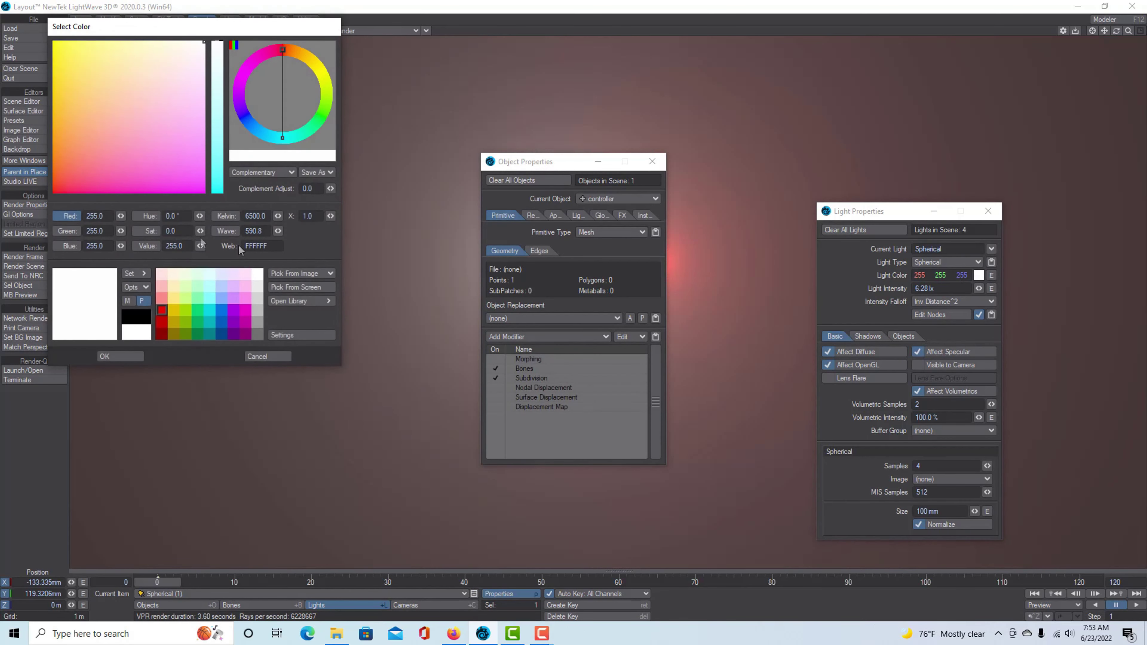
left_click(161, 311)
left_click(120, 357)
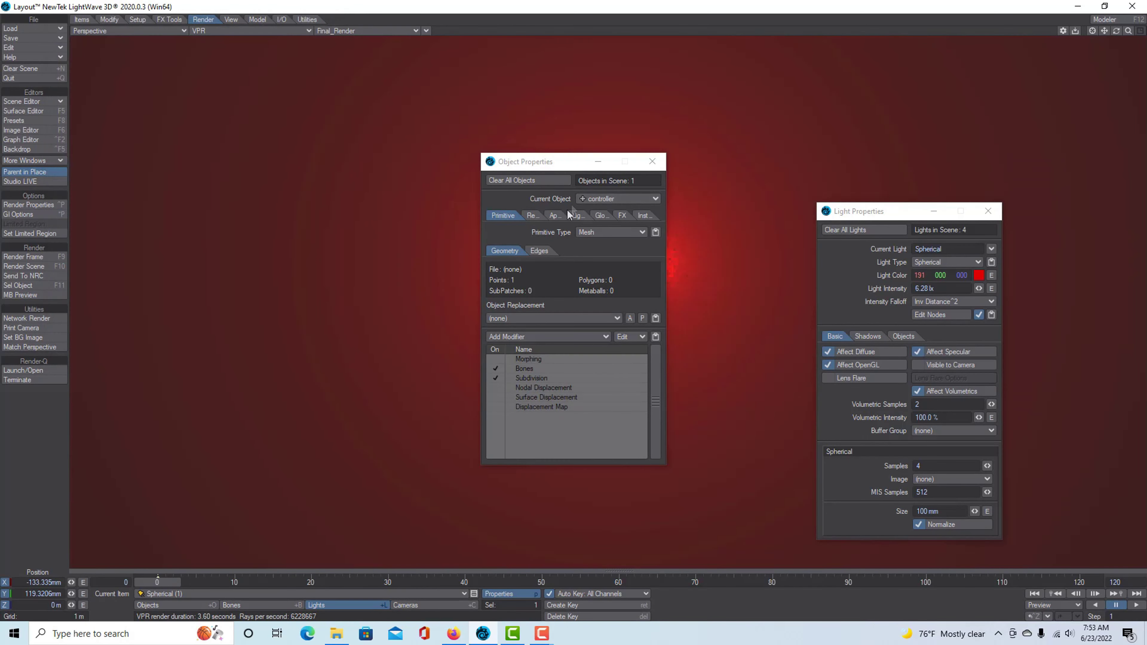
left_click(652, 161)
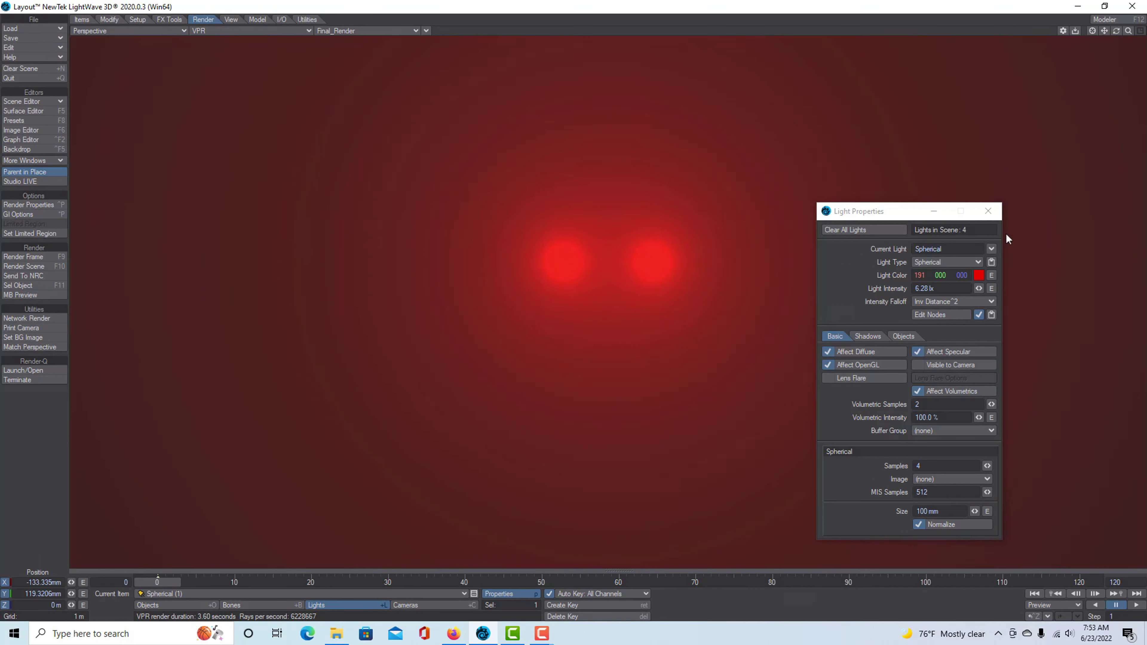
left_click(933, 211)
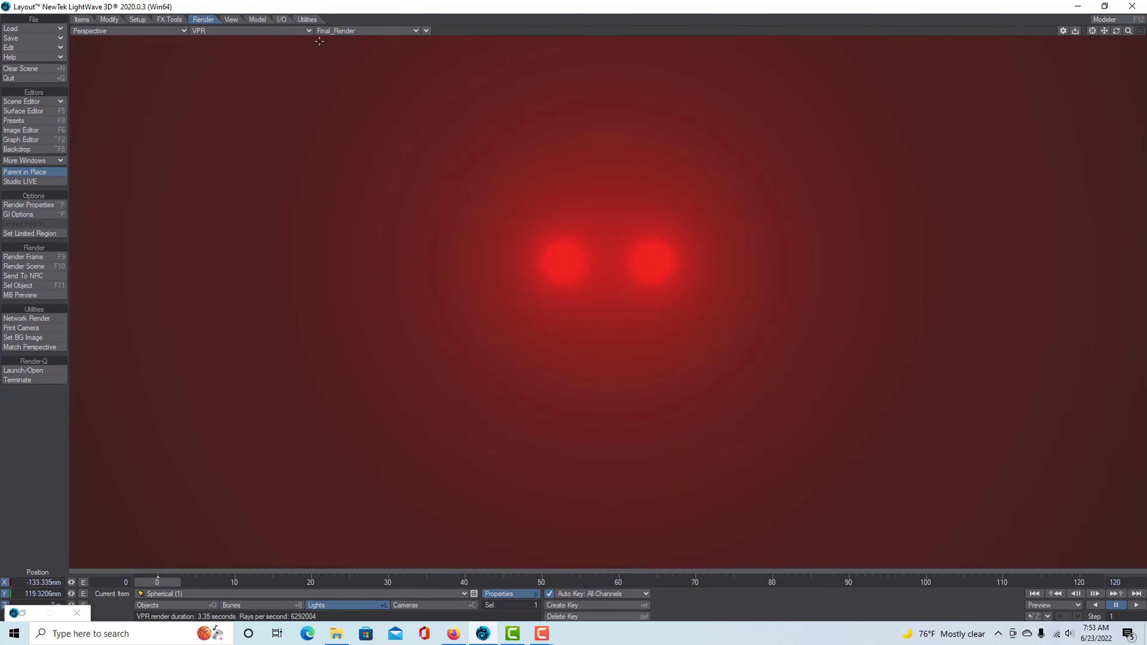
Switch the viewport to Textured Shaded Solid Wireframe and lower the perspective horizon.
left_click(308, 31)
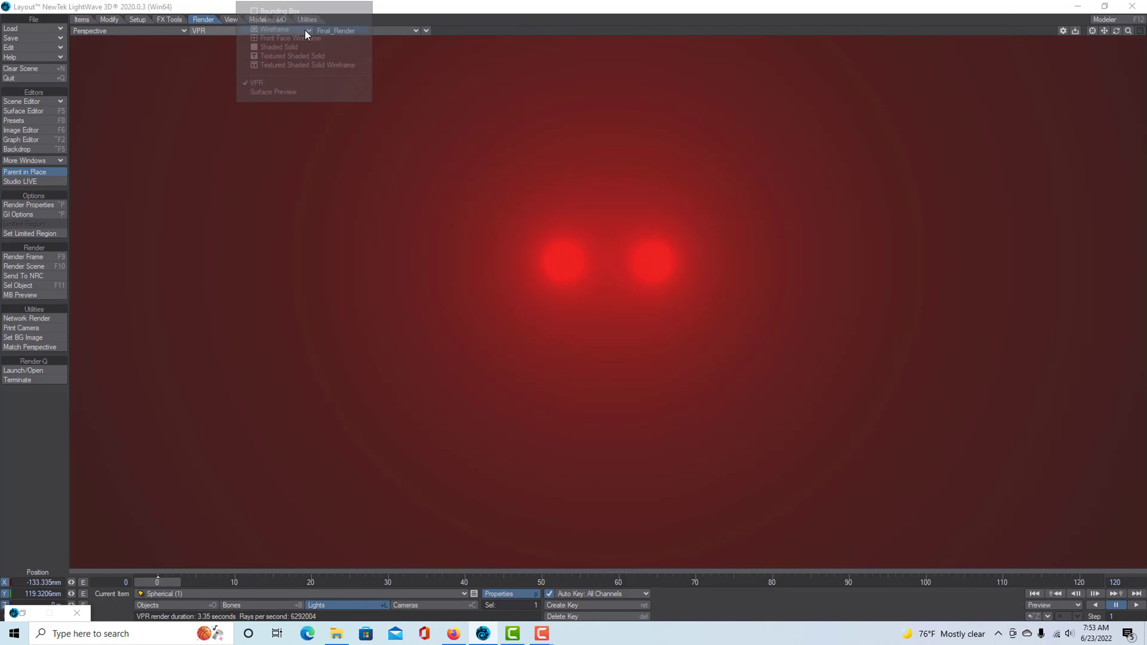
left_click(291, 67)
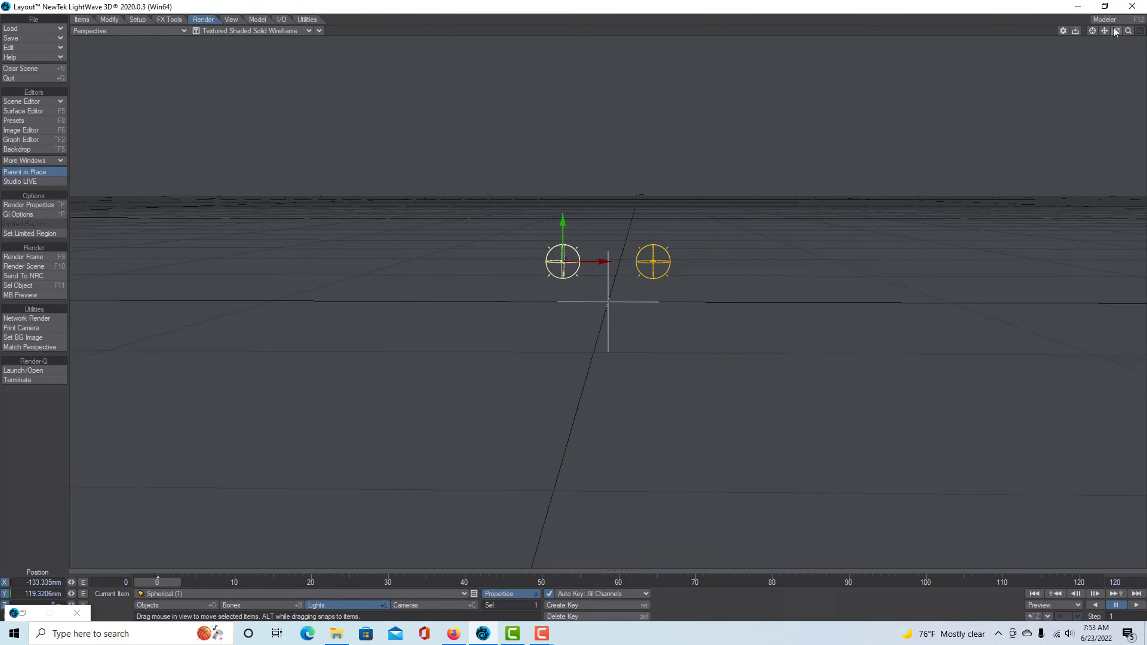
left_click_drag(1117, 34, 893, 34)
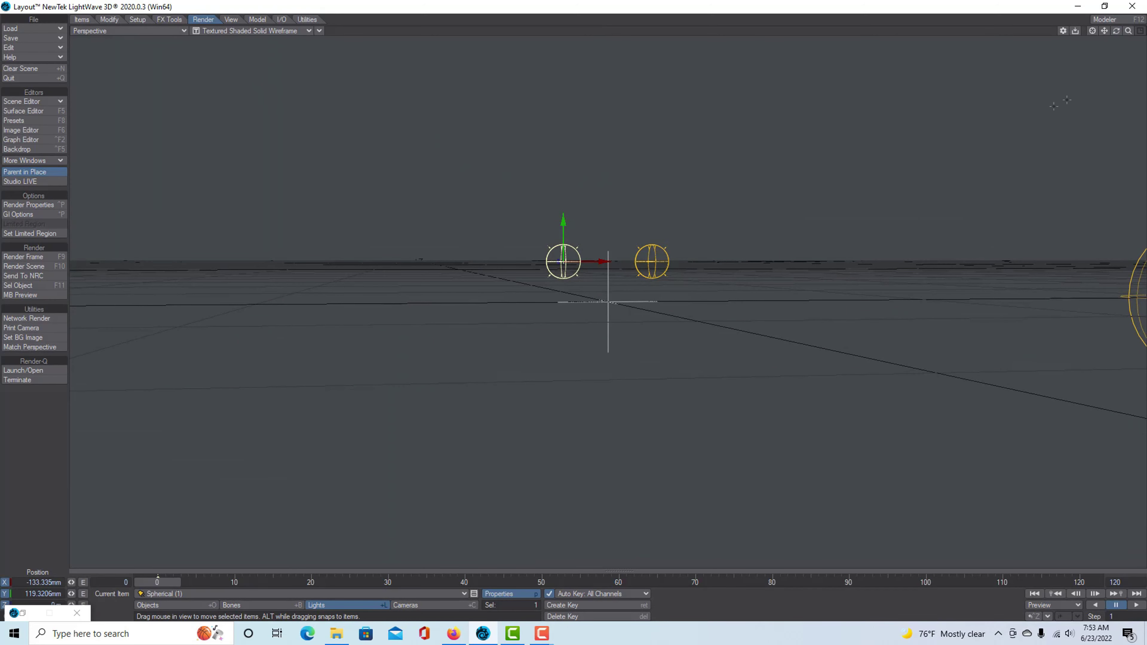
mouse_move(1104, 29)
left_mouse_down()
mouse_move(1144, 28)
mouse_move(1077, 28)
mouse_move(1115, 28)
left_mouse_up()
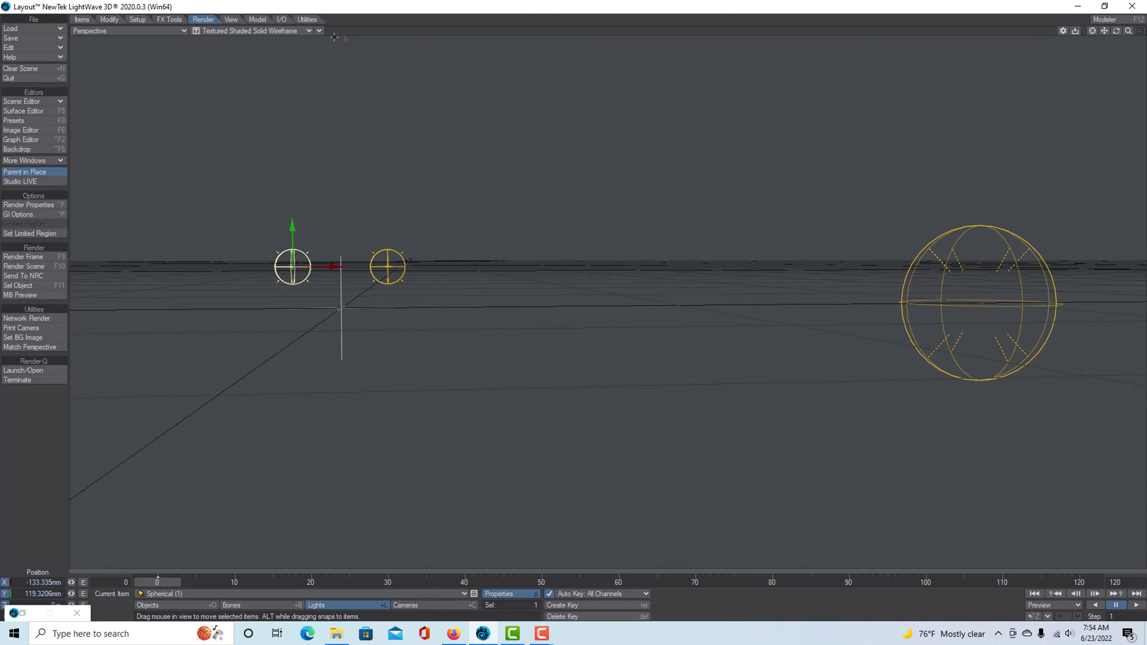
Match the selected camera to the perspective view and make controller current.
left_click(320, 31)
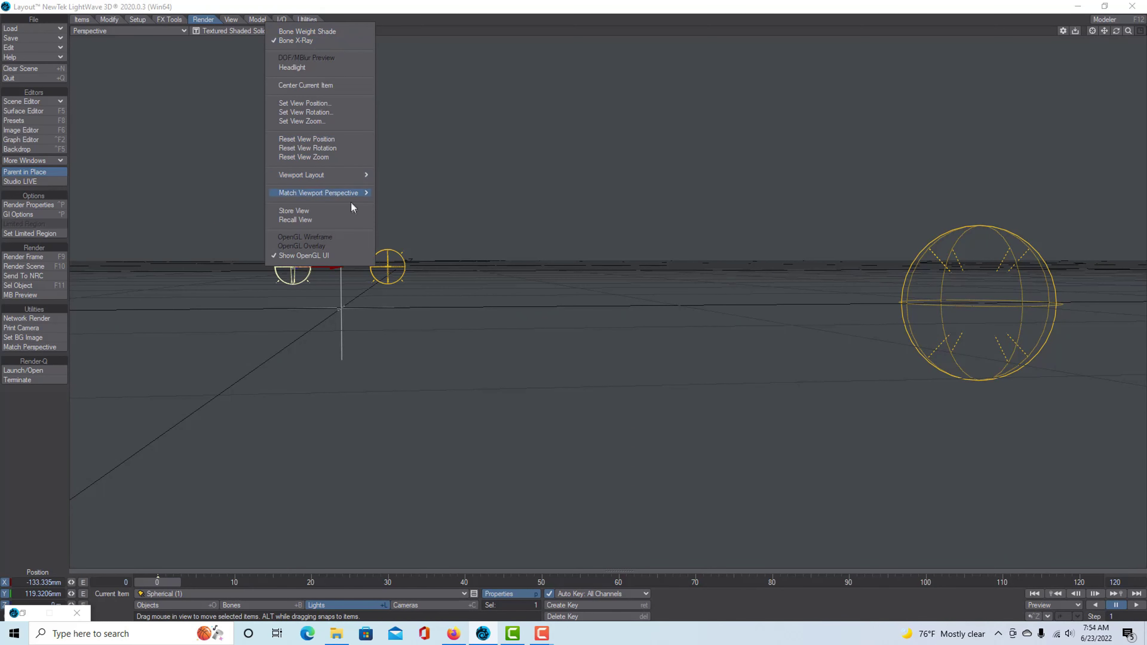
mouse_move(355, 198)
left_click(409, 193)
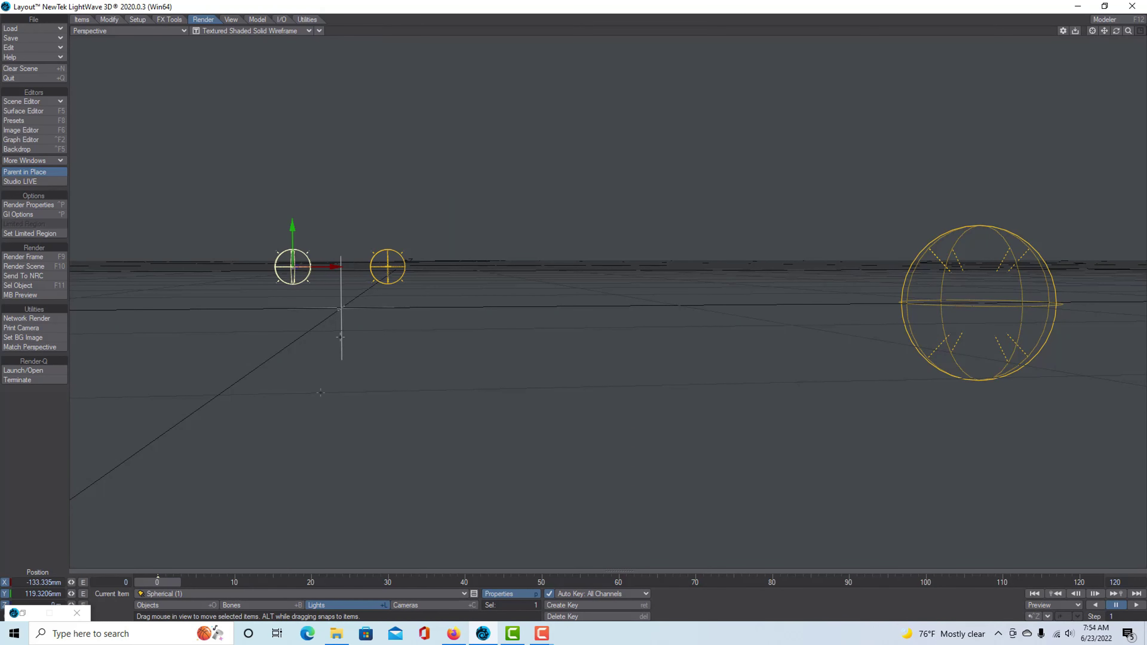
left_click(169, 604)
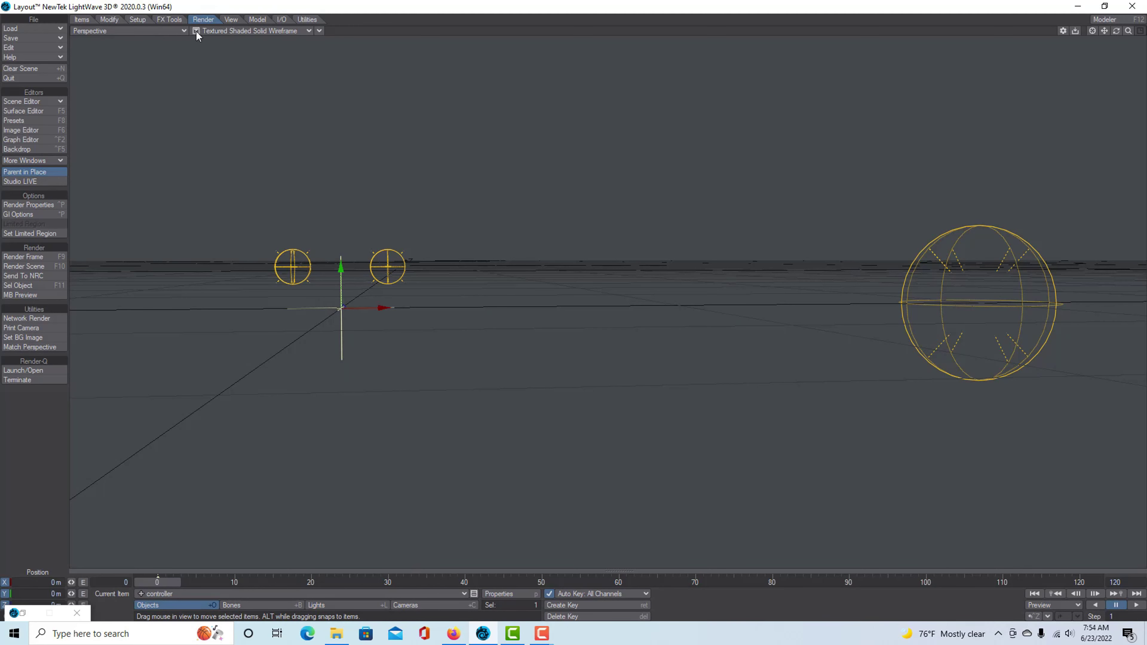
In Top view, zoomed out, move the controller up and to the right.
left_click(183, 30)
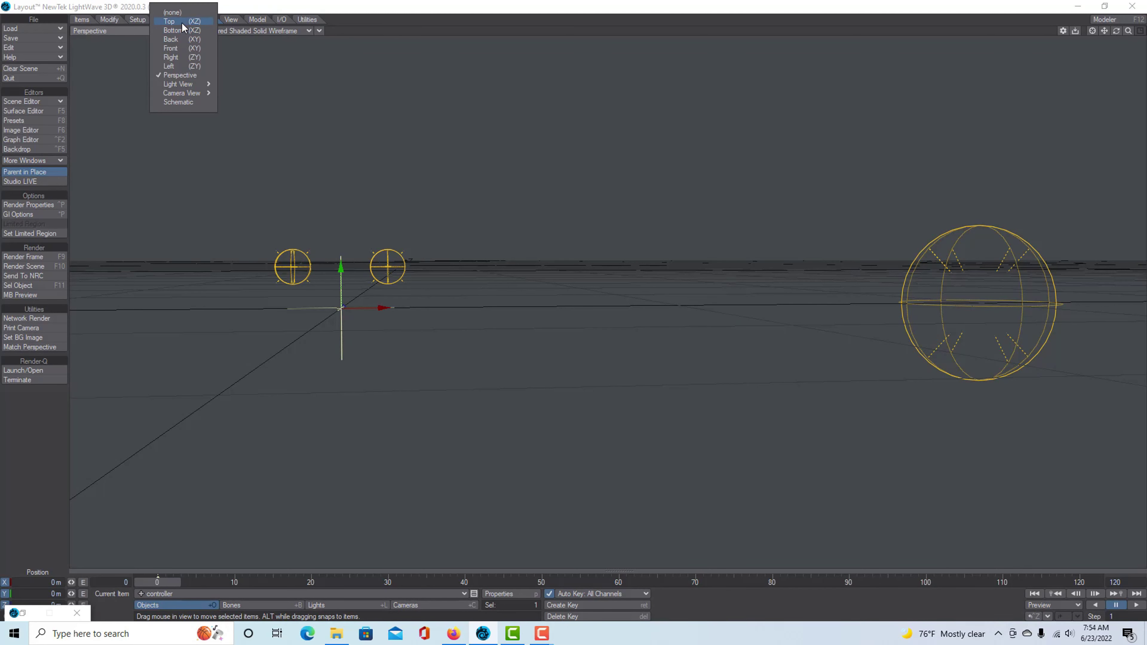
left_click(182, 23)
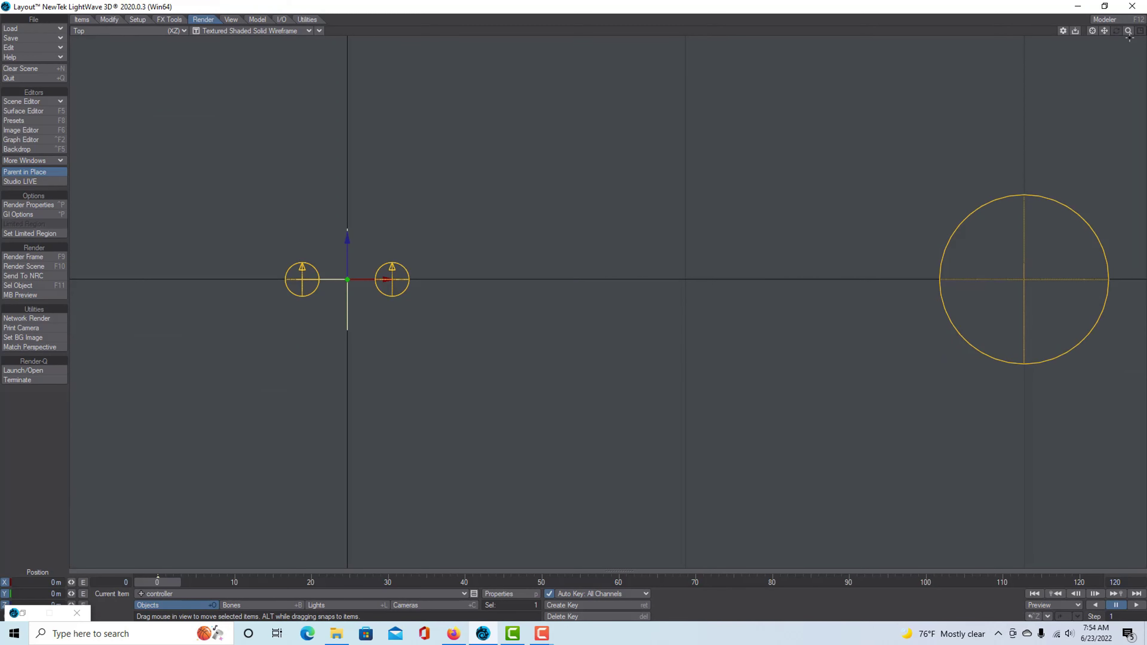
left_click_drag(1129, 32, 961, 31)
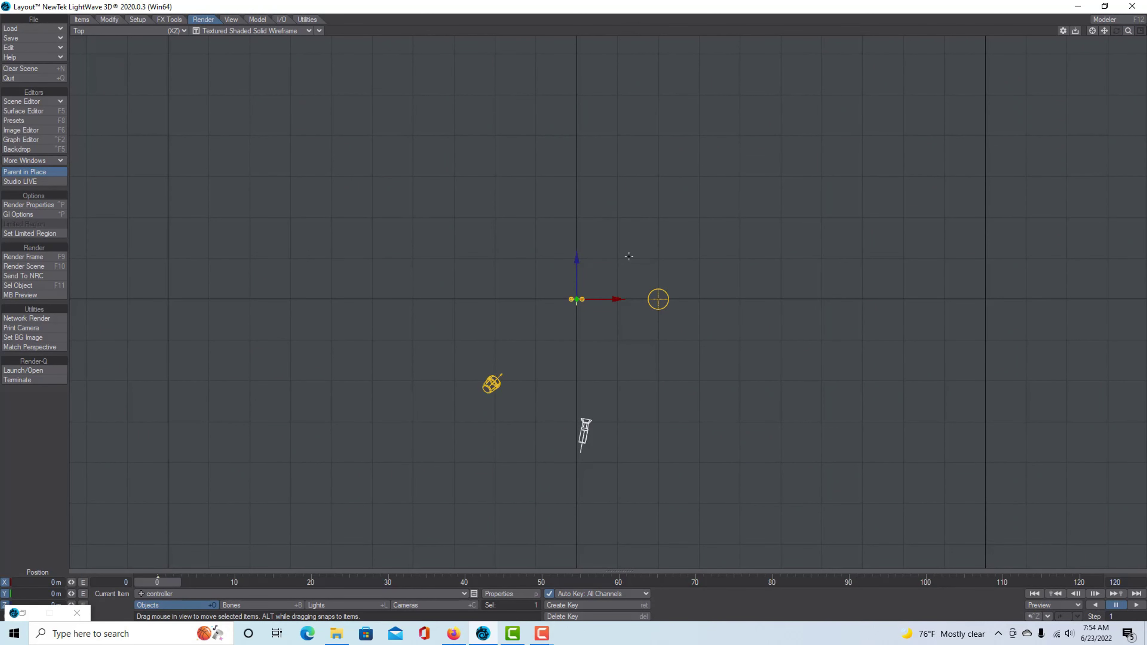
left_click_drag(662, 203, 704, 27)
left_click_drag(632, 74, 647, 37)
At frame 120, delete Spherical (2)'s stray key and move the controller down to key its end.
key("shift+l")
left_click_drag(162, 585, 1079, 583)
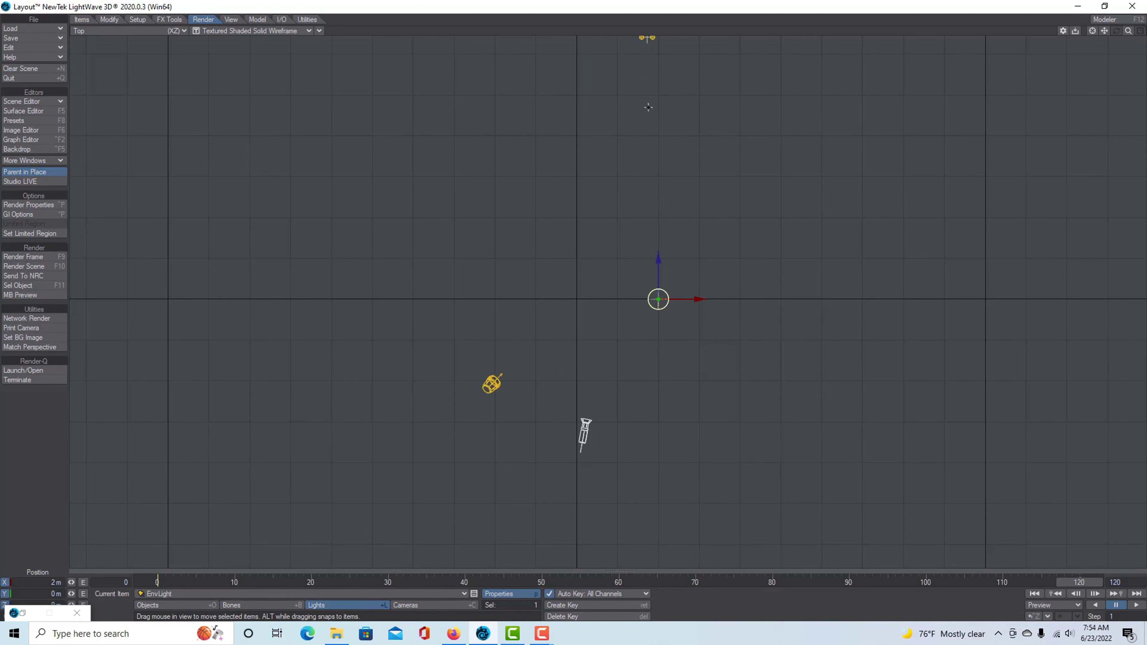
mouse_move(653, 37)
left_mouse_down()
mouse_move(651, 105)
mouse_move(647, 38)
left_mouse_up()
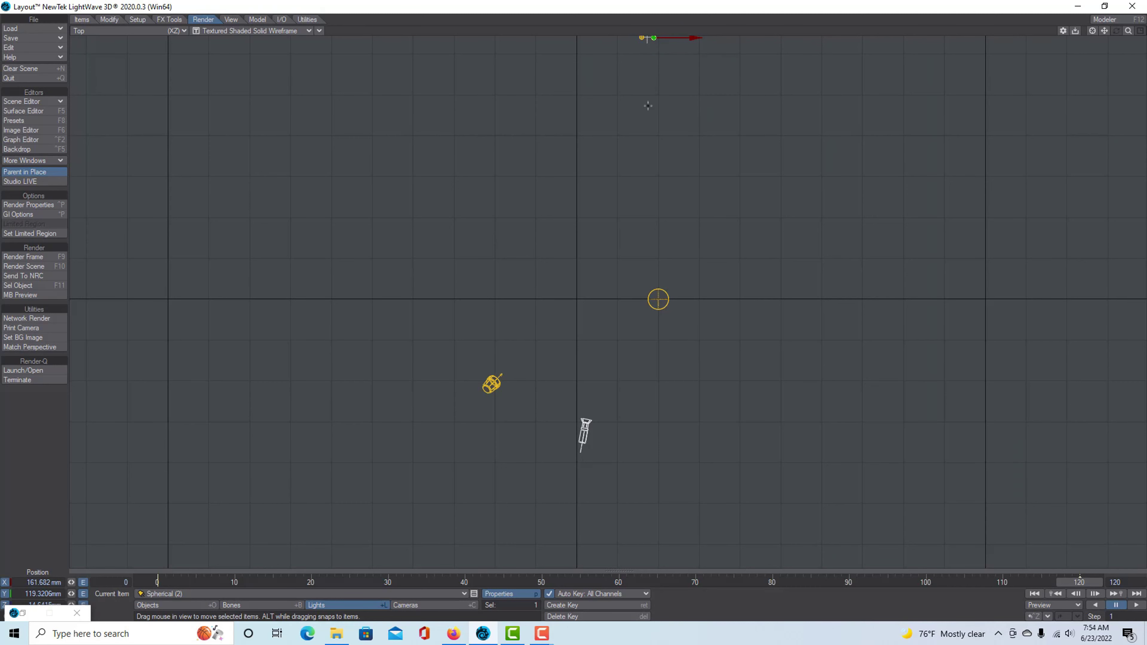
key("Delete")
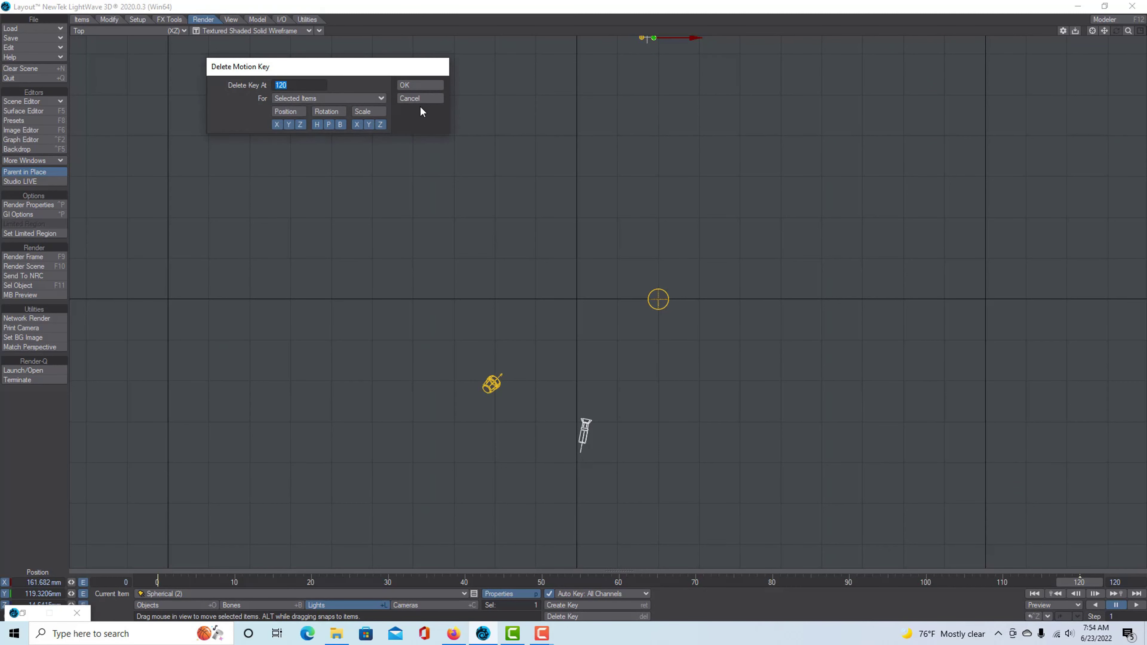
left_click(429, 88)
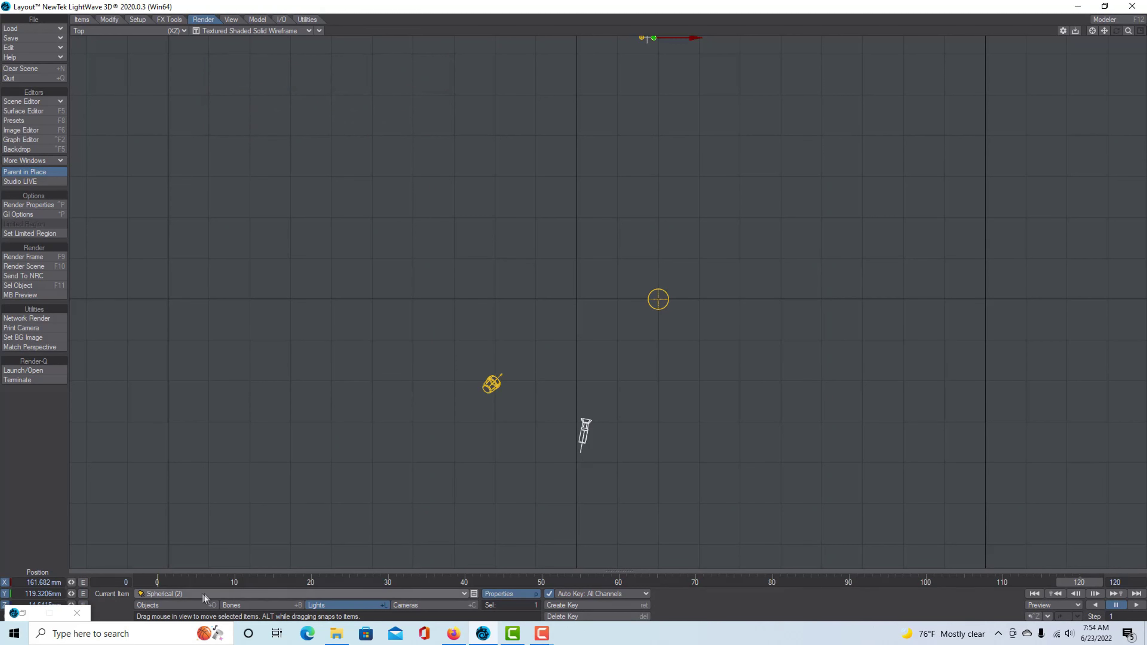
left_click(167, 606)
left_click_drag(646, 74, 602, 512)
Return to Perspective view, tilt the grid, and hide the wireframe box.
left_click(183, 31)
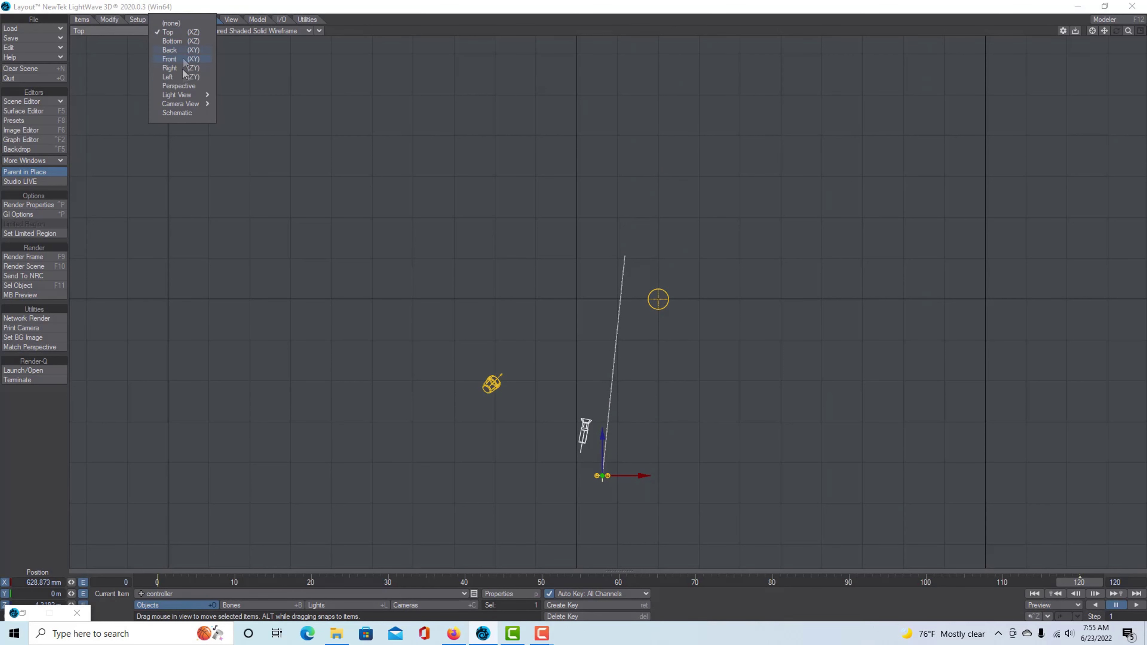
left_click(181, 86)
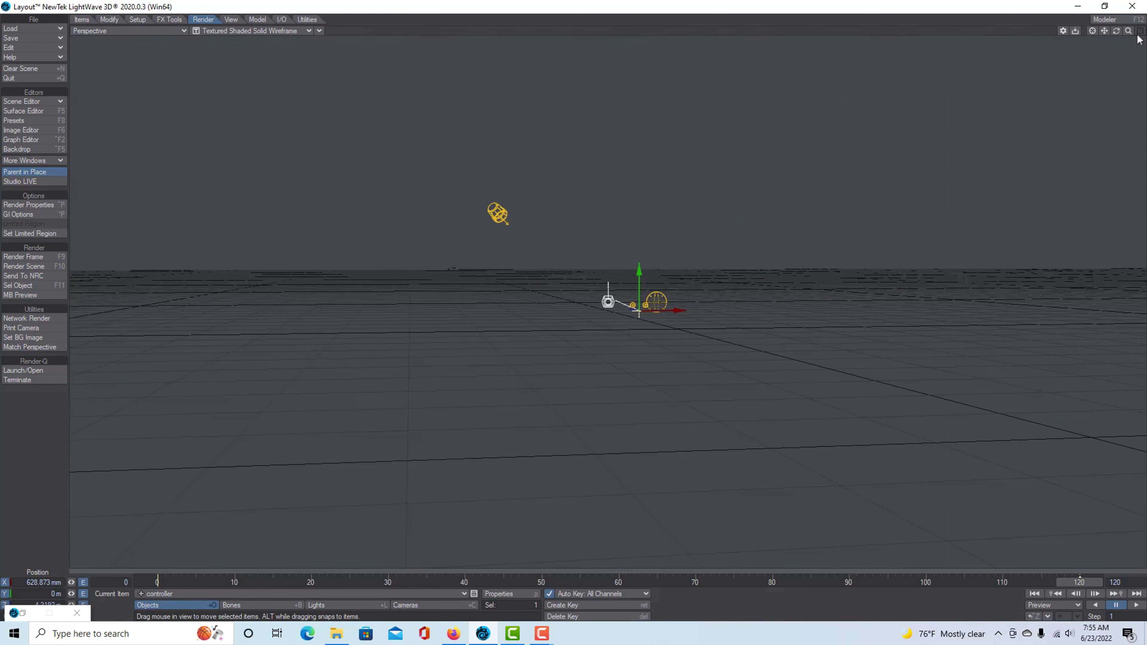
mouse_move(1116, 31)
left_mouse_down()
mouse_move(1056, 54)
mouse_move(1122, 33)
mouse_move(1106, 25)
mouse_move(1122, 35)
mouse_move(1108, 35)
left_mouse_up()
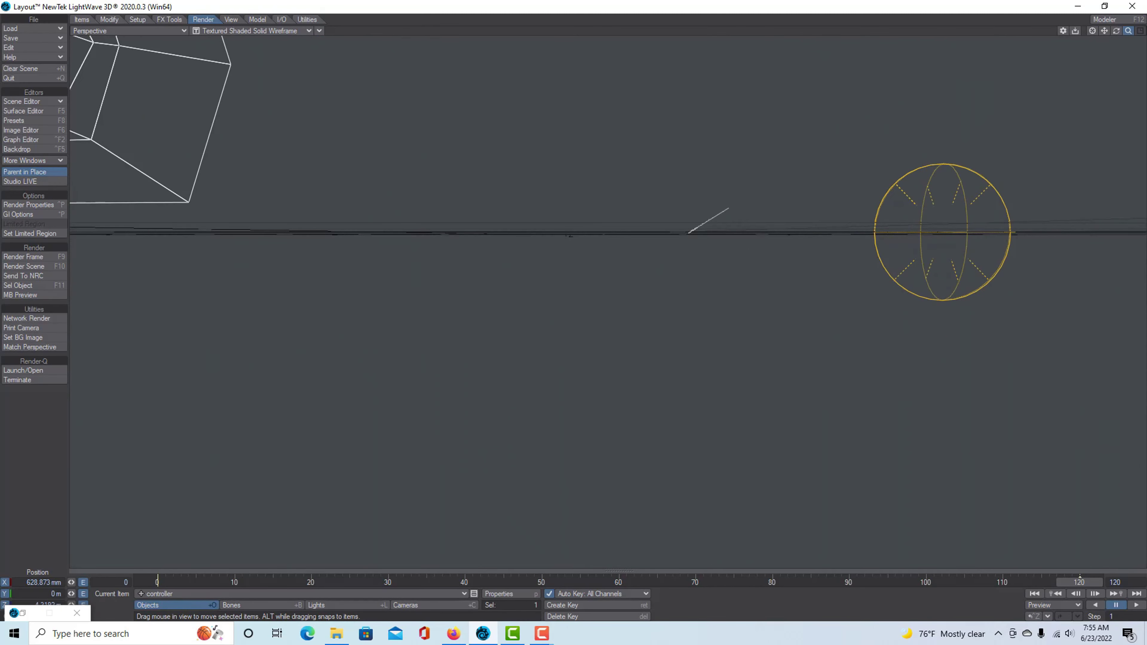
left_click(319, 30)
mouse_move(361, 193)
left_click(395, 186)
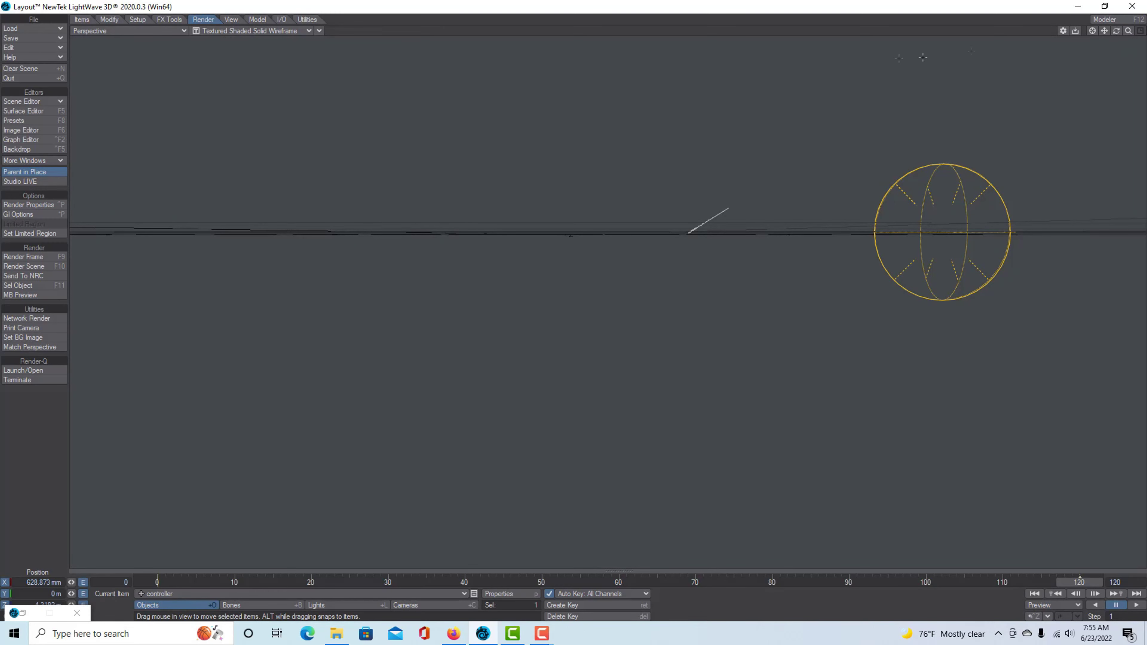
Play the animation viewed through the current camera.
left_click(1136, 606)
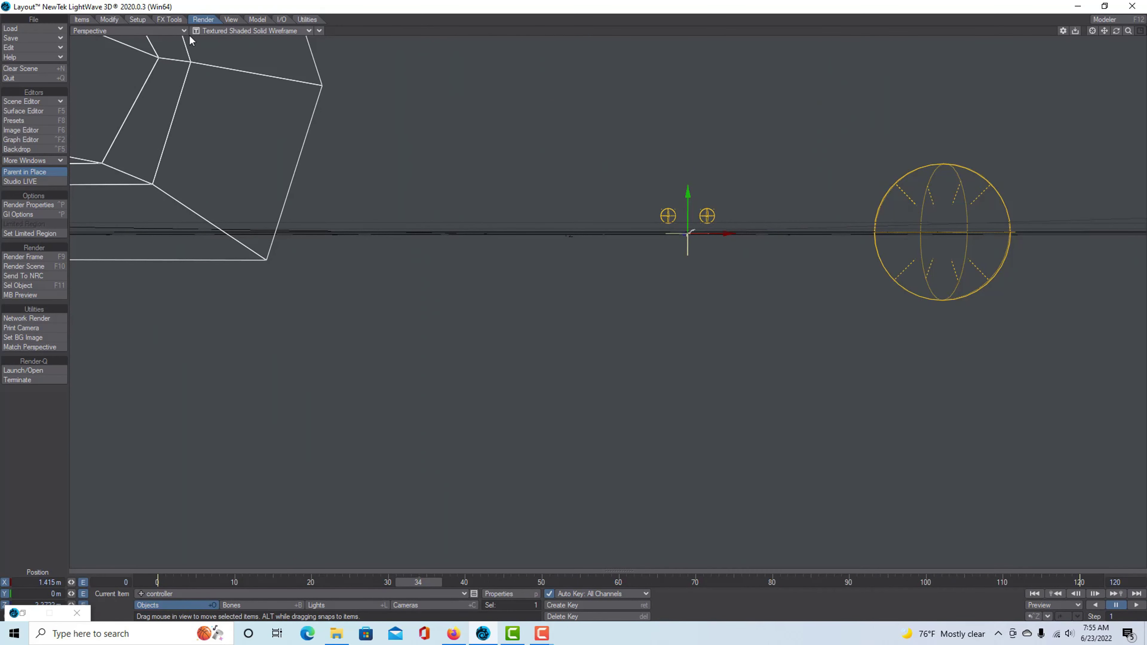
left_click(183, 31)
left_click(232, 92)
left_click(1137, 606)
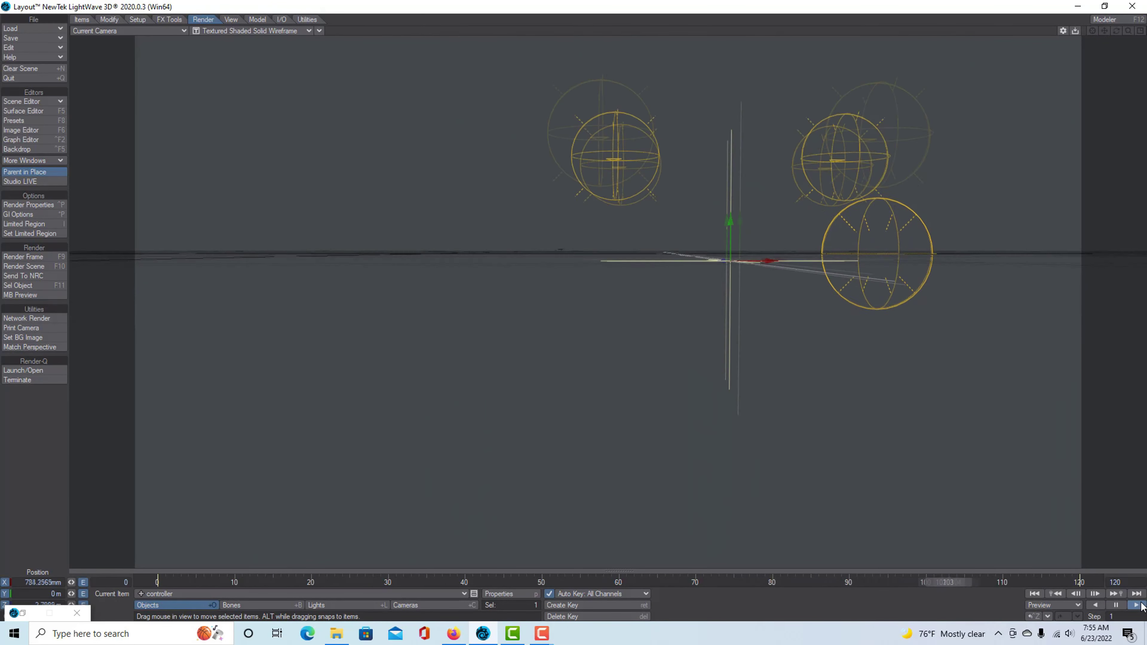
Pause at frame 112, switch to VPR, and play from frame 0 before rewinding again.
left_click(1118, 606)
left_click(308, 31)
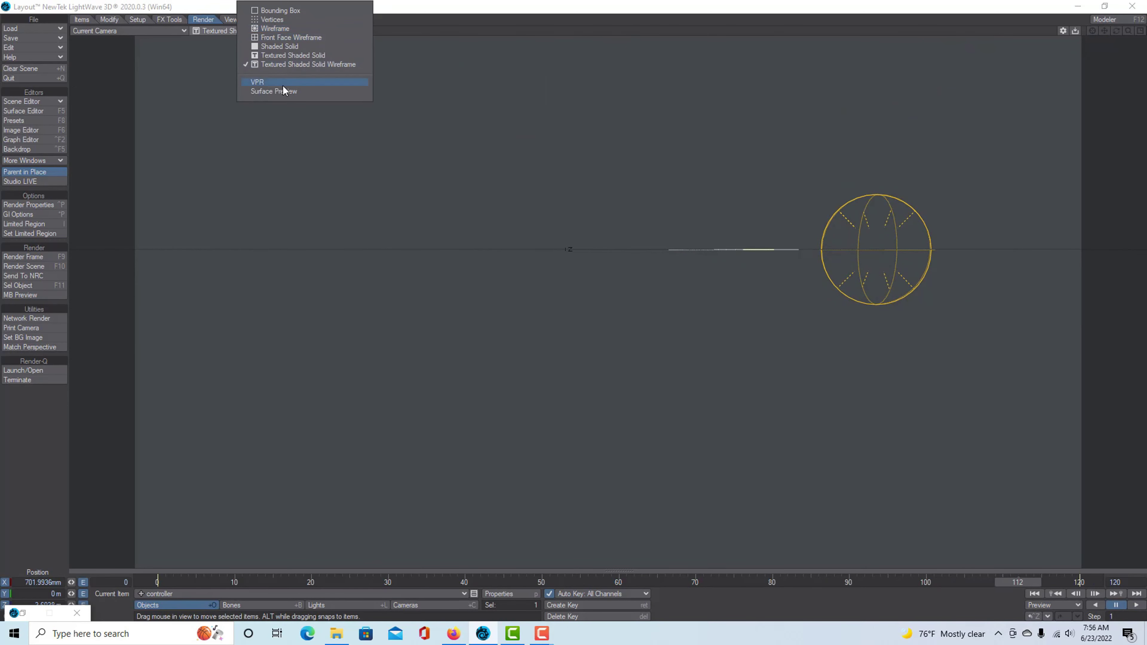
left_click(271, 88)
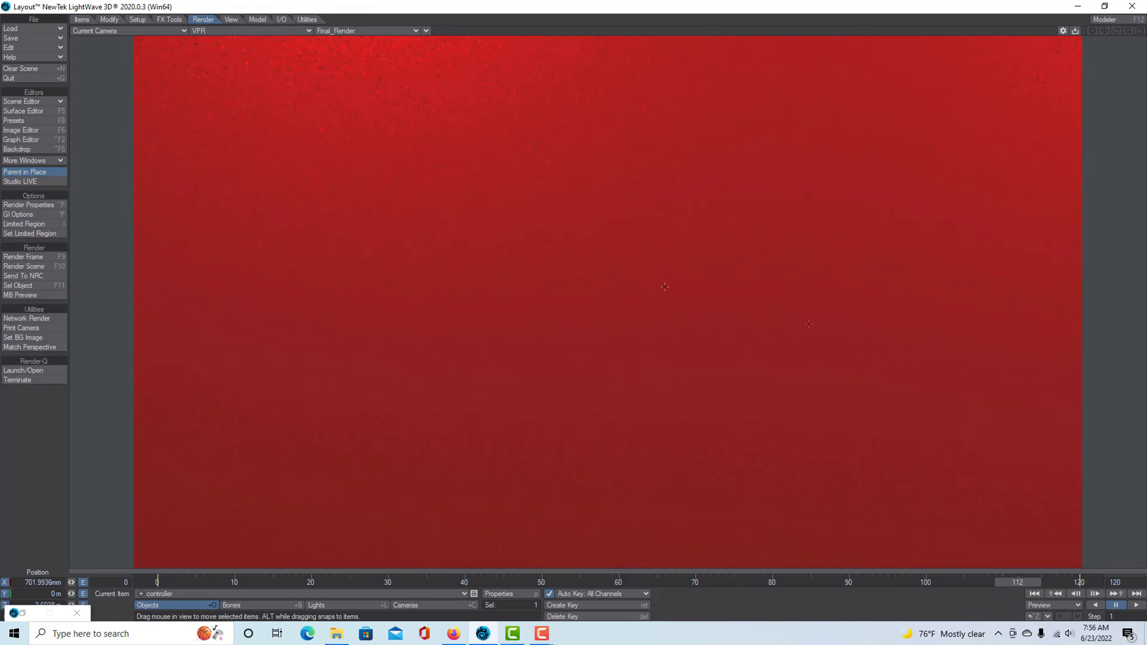
left_click(1034, 595)
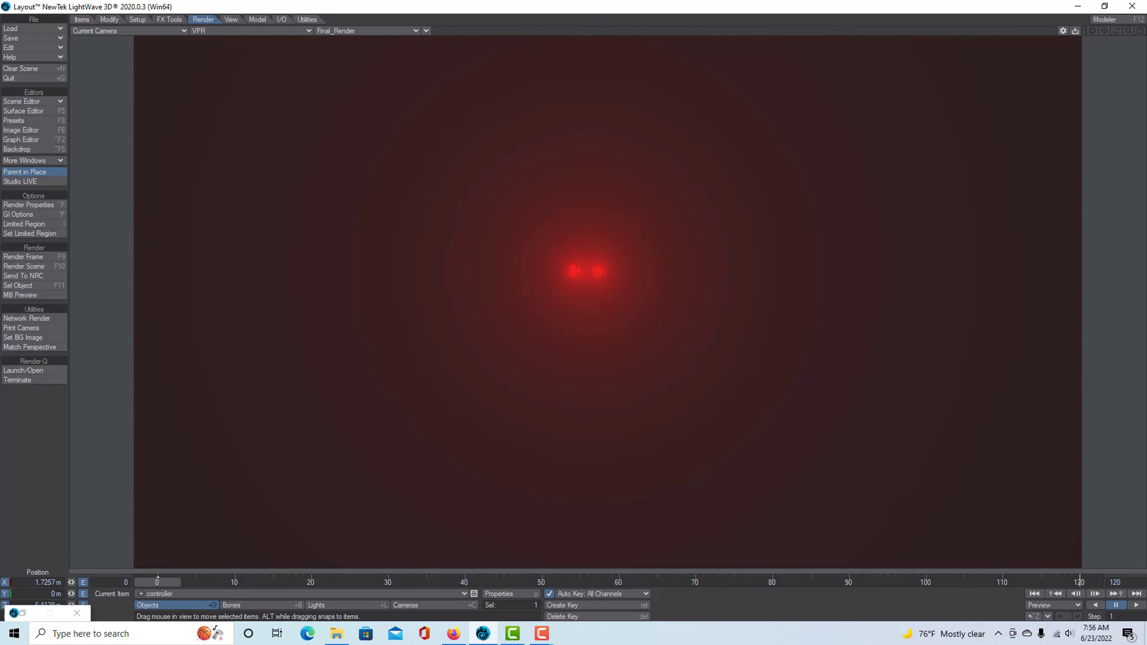
left_click(1136, 605)
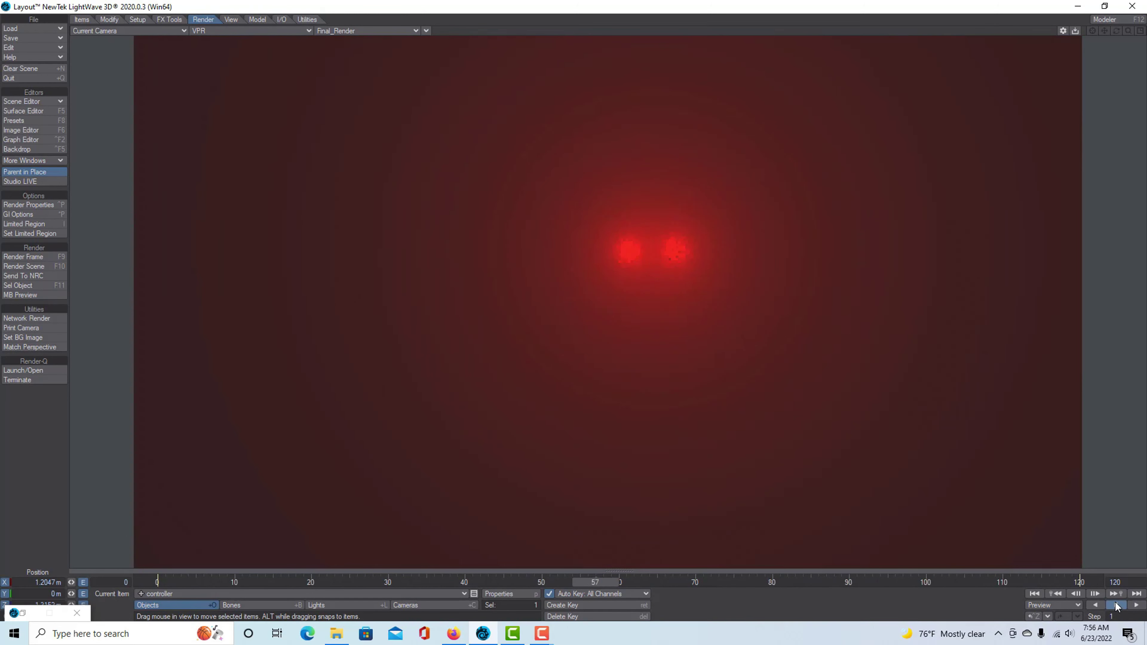
left_click(1034, 594)
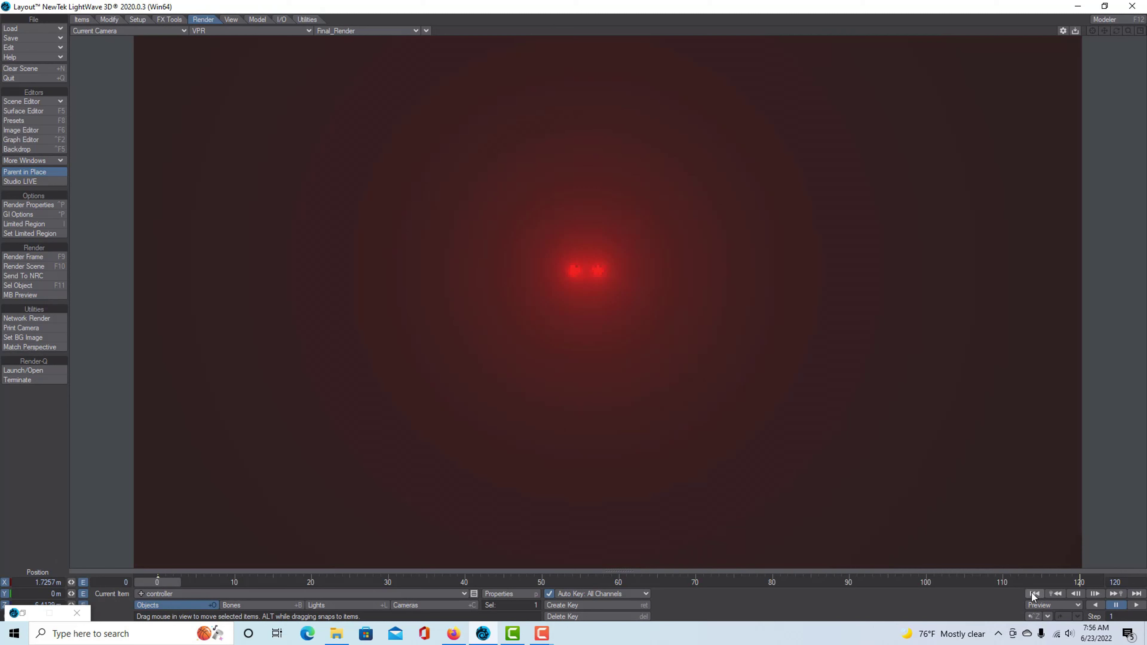